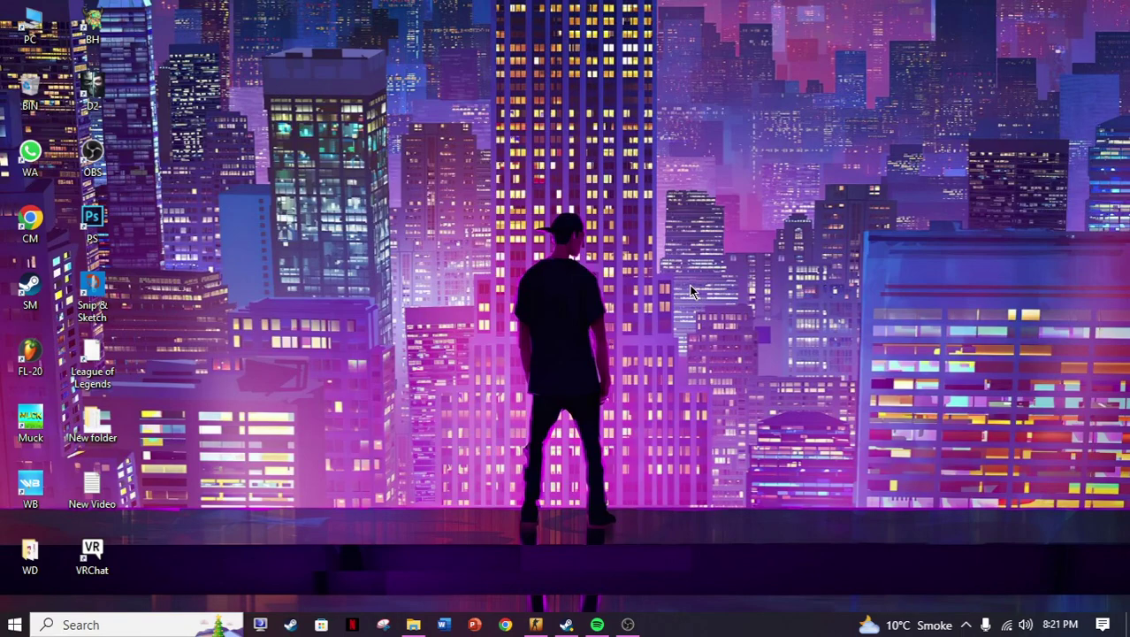
Open the Steam profile and review its Achievement Showcase: 1,826 achievements, 12 perfect games, 98% completion.
{"action": "left_click", "coordinate": [566, 624]}
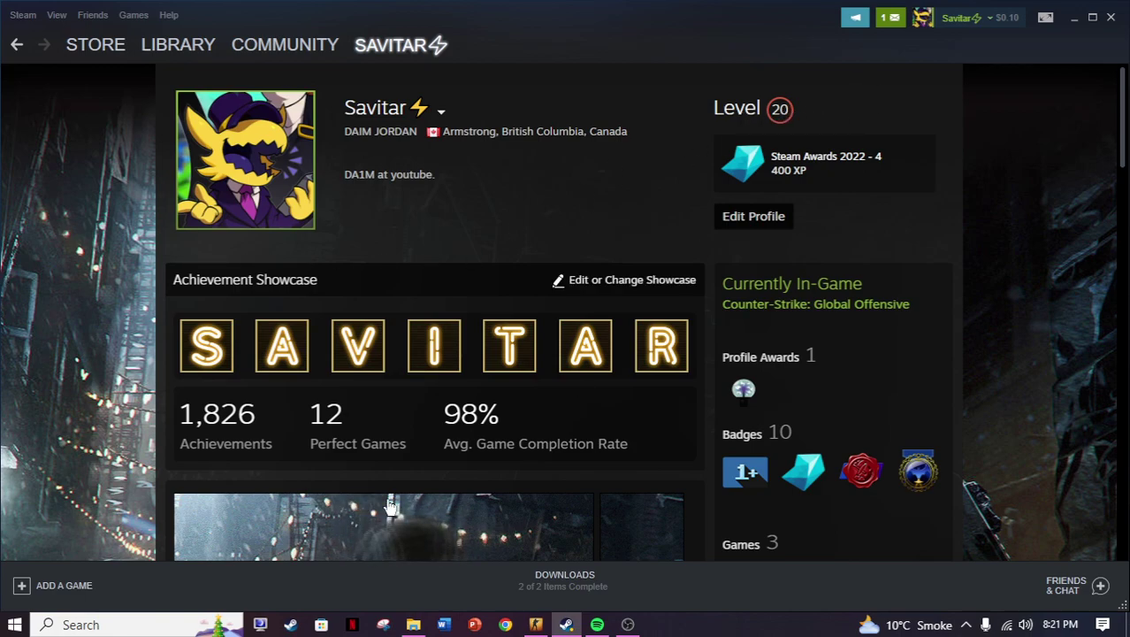
{"action": "scroll", "coordinate": [619, 361], "scroll_direction": "down", "scroll_amount": 3}
{"action": "scroll", "coordinate": [575, 442], "scroll_direction": "down", "scroll_amount": 4}
{"action": "scroll", "coordinate": [535, 168], "scroll_direction": "up", "scroll_amount": 2}
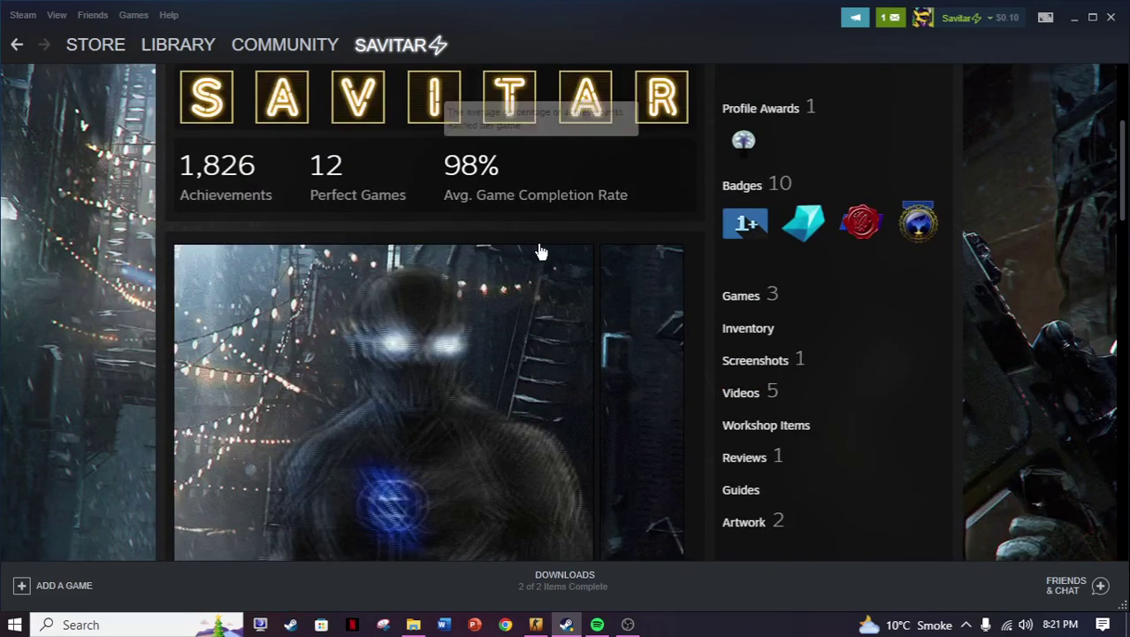
{"action": "scroll", "coordinate": [222, 232], "scroll_direction": "down", "scroll_amount": 4}
{"action": "scroll", "coordinate": [505, 205], "scroll_direction": "up", "scroll_amount": 6}
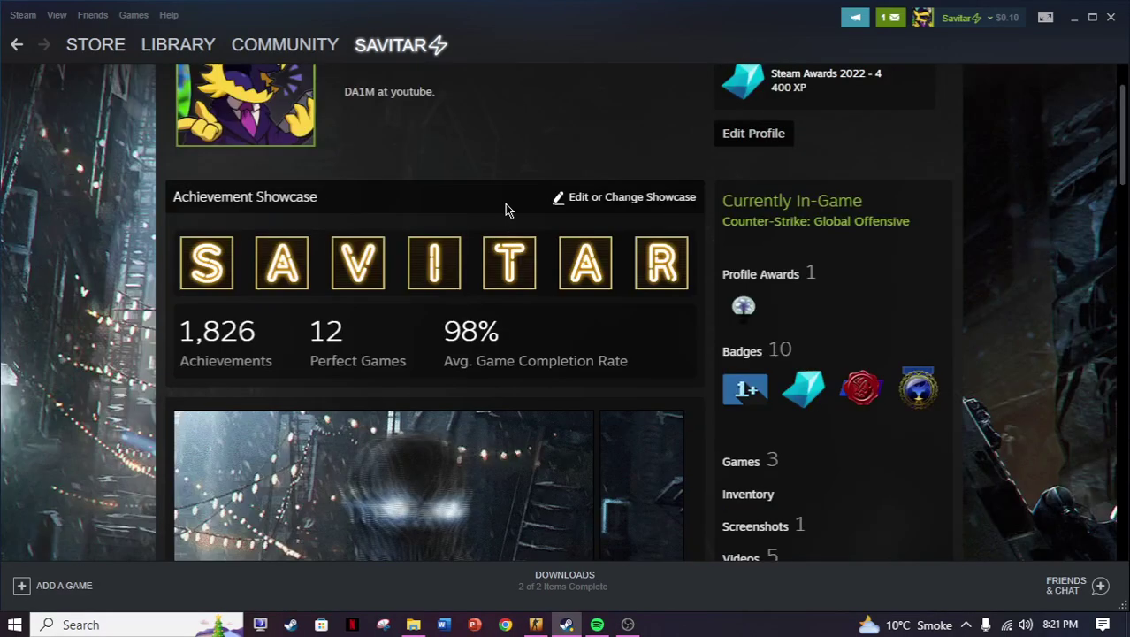
{"action": "scroll", "coordinate": [530, 221], "scroll_direction": "up", "scroll_amount": 1}
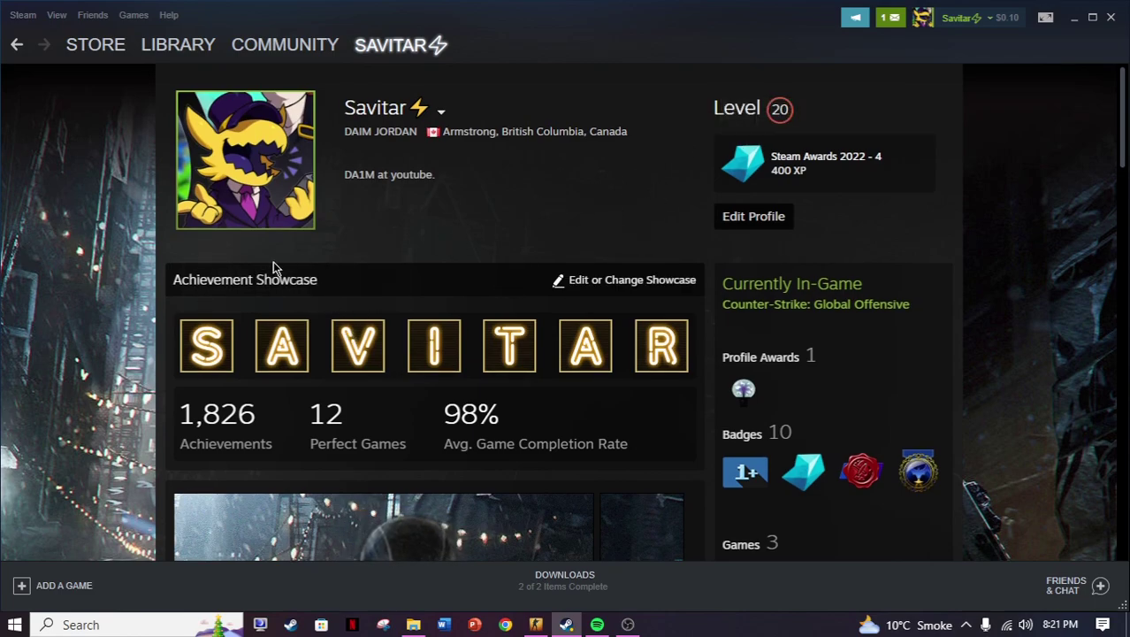
{"action": "scroll", "coordinate": [336, 336], "scroll_direction": "down", "scroll_amount": 8}
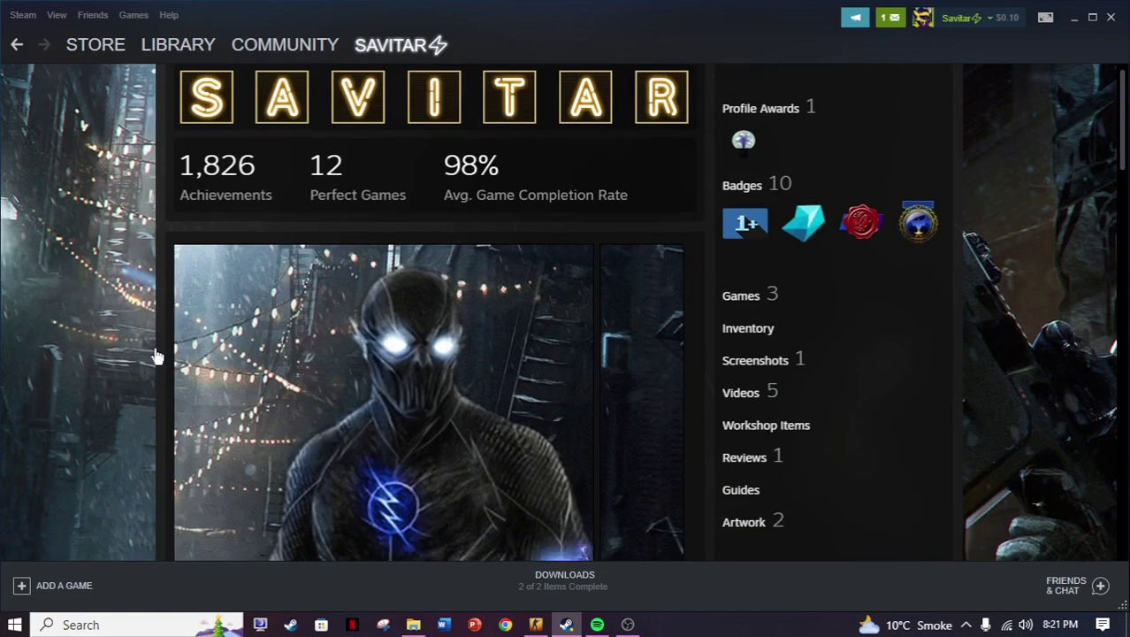
{"action": "scroll", "coordinate": [428, 368], "scroll_direction": "up", "scroll_amount": 6}
{"action": "scroll", "coordinate": [428, 368], "scroll_direction": "up", "scroll_amount": 2}
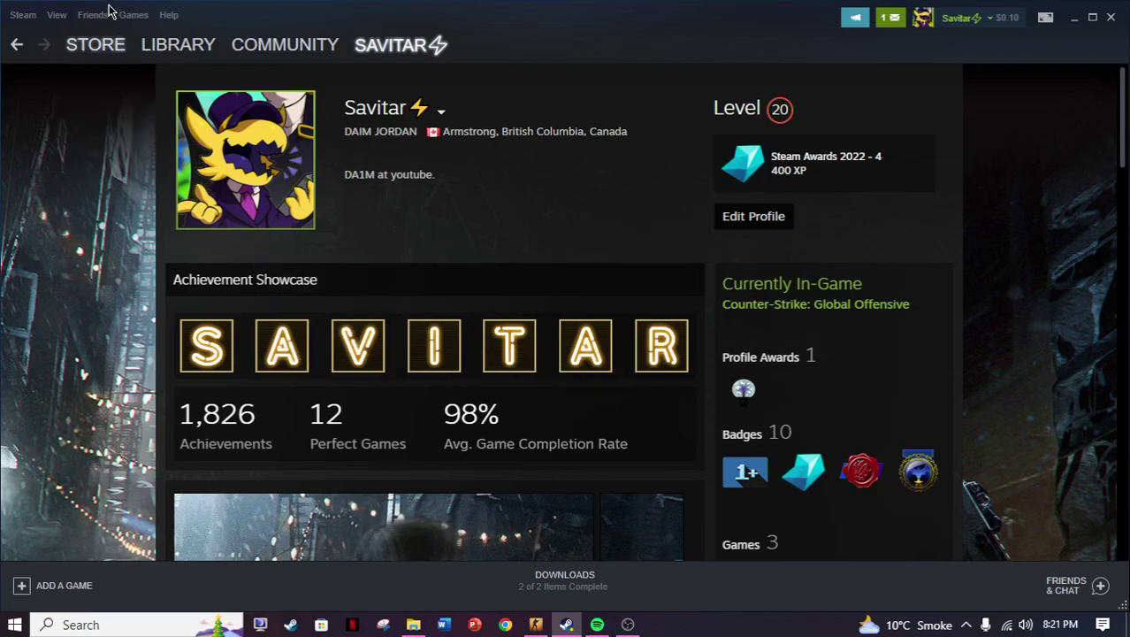
Search the Steam store for 'zup s' and open the Zup! S store page.
{"action": "left_click", "coordinate": [96, 44]}
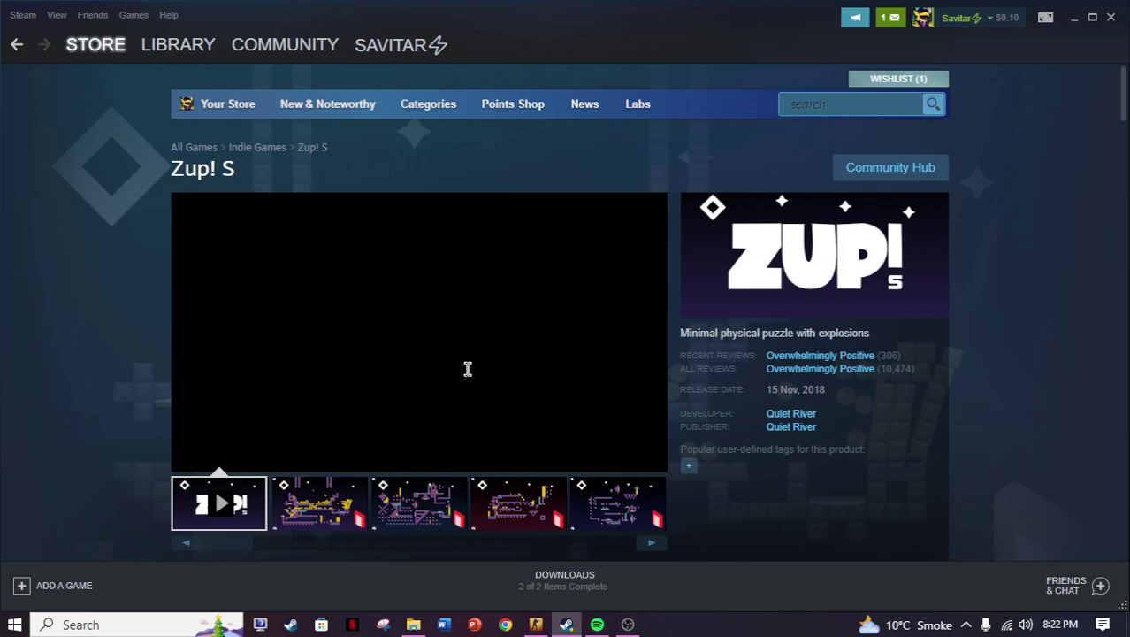
{"action": "left_click", "coordinate": [833, 104]}
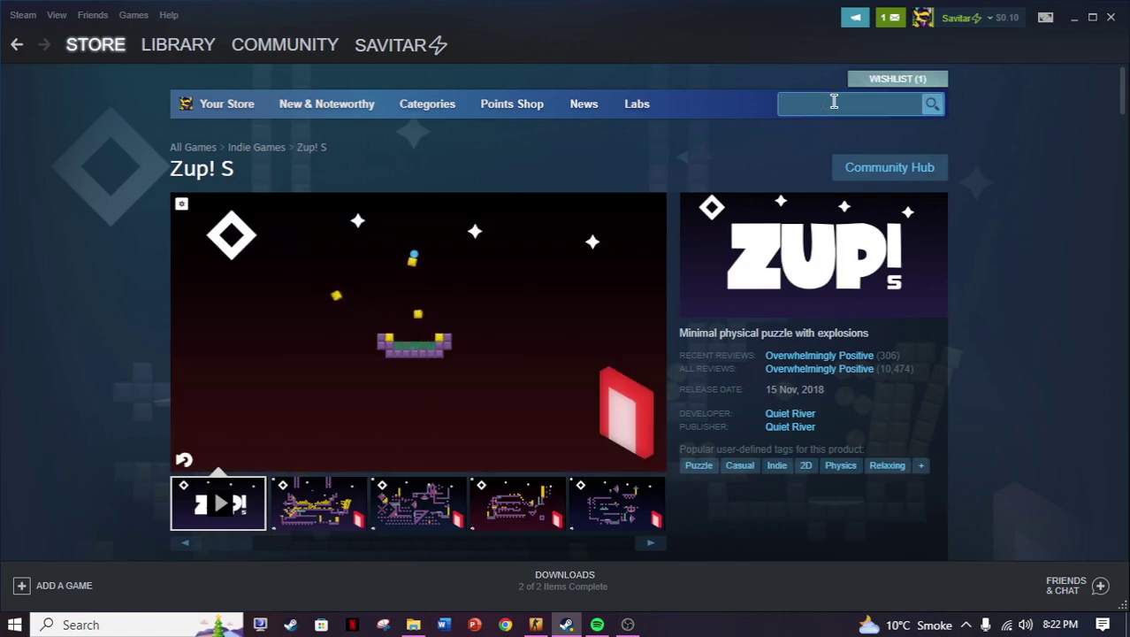
{"action": "type", "text": "zup s"}
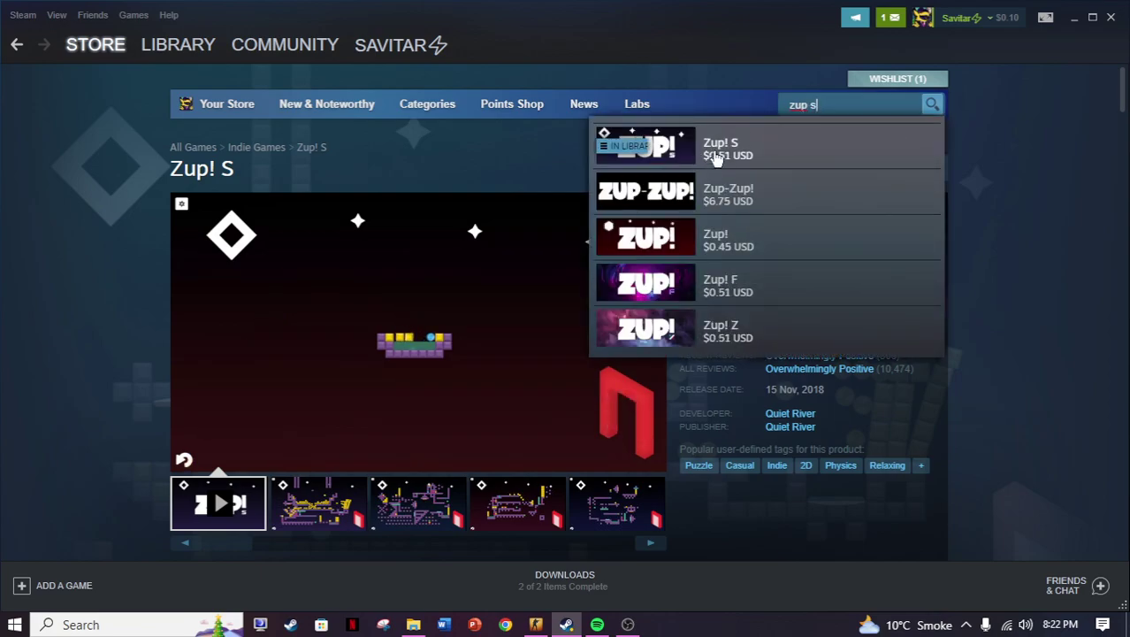
{"action": "left_click", "coordinate": [833, 167]}
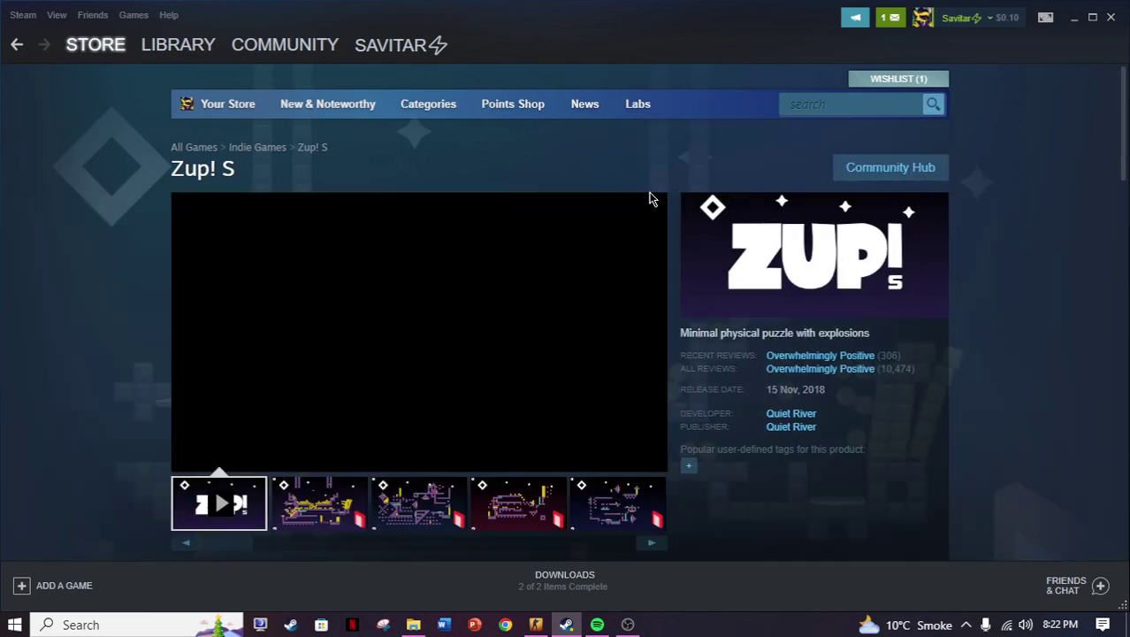
Scroll through the Zup! S purchase options, confirming the game is already owned.
{"action": "scroll", "coordinate": [643, 193], "scroll_direction": "down", "scroll_amount": 4}
{"action": "scroll", "coordinate": [648, 241], "scroll_direction": "down", "scroll_amount": 4}
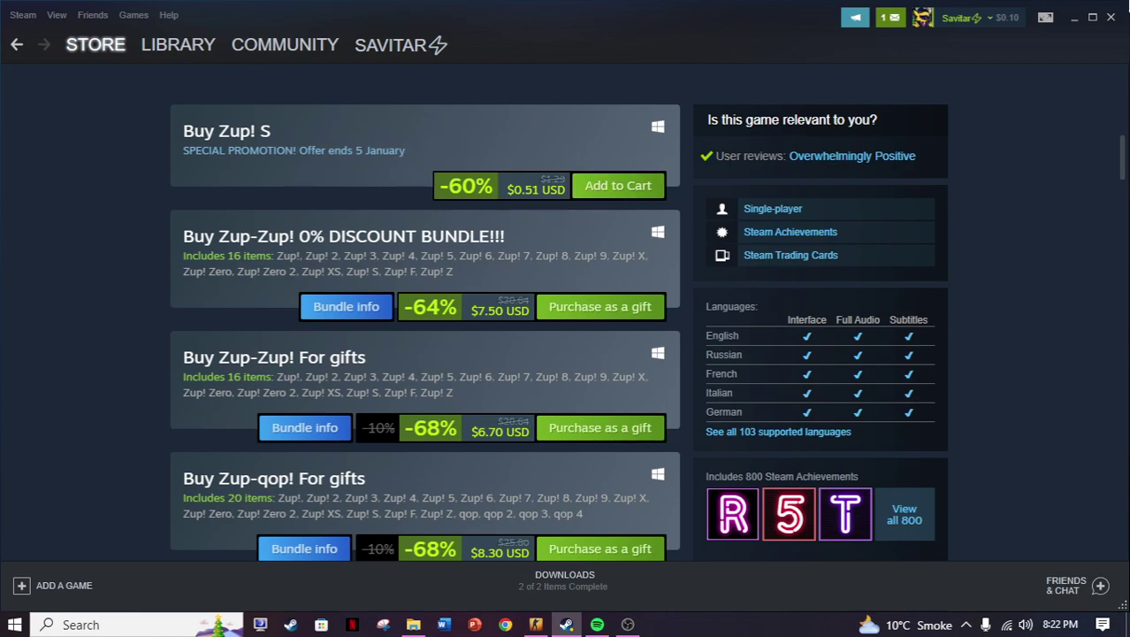
{"action": "left_click", "coordinate": [964, 17]}
{"action": "scroll", "coordinate": [771, 118], "scroll_direction": "up", "scroll_amount": 2}
{"action": "scroll", "coordinate": [770, 118], "scroll_direction": "up", "scroll_amount": 8}
Show and refresh the desktop, then open the SteamAchievementManager-7.0.25 folder on DAIM (E:).
{"action": "key", "text": "super+d"}
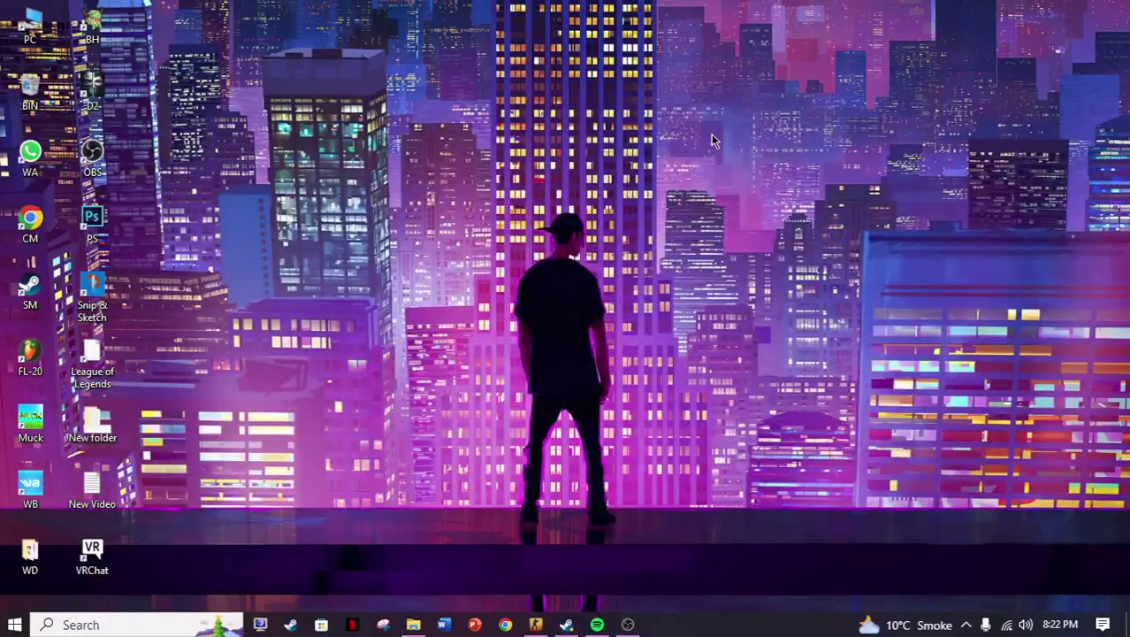
{"action": "right_click", "coordinate": [661, 80]}
{"action": "left_click", "coordinate": [714, 150]}
{"action": "left_click", "coordinate": [413, 624]}
{"action": "left_click", "coordinate": [89, 487]}
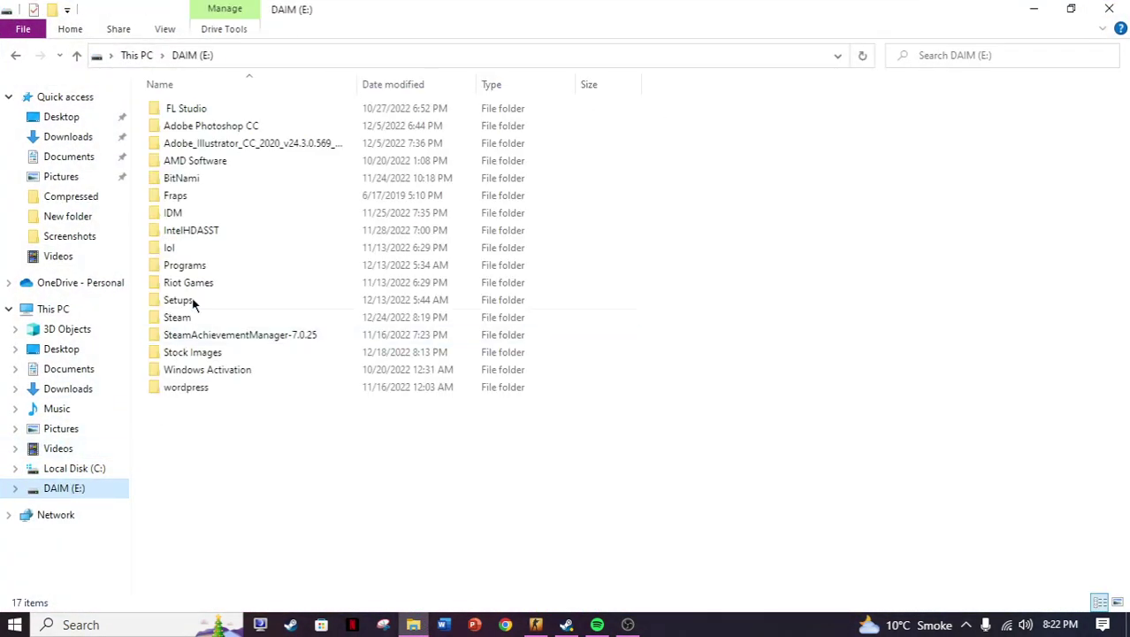
{"action": "double_click", "coordinate": [232, 334]}
Launch SAM.Picker, move its window right, and scroll the game list to Zup! S.
{"action": "double_click", "coordinate": [210, 177]}
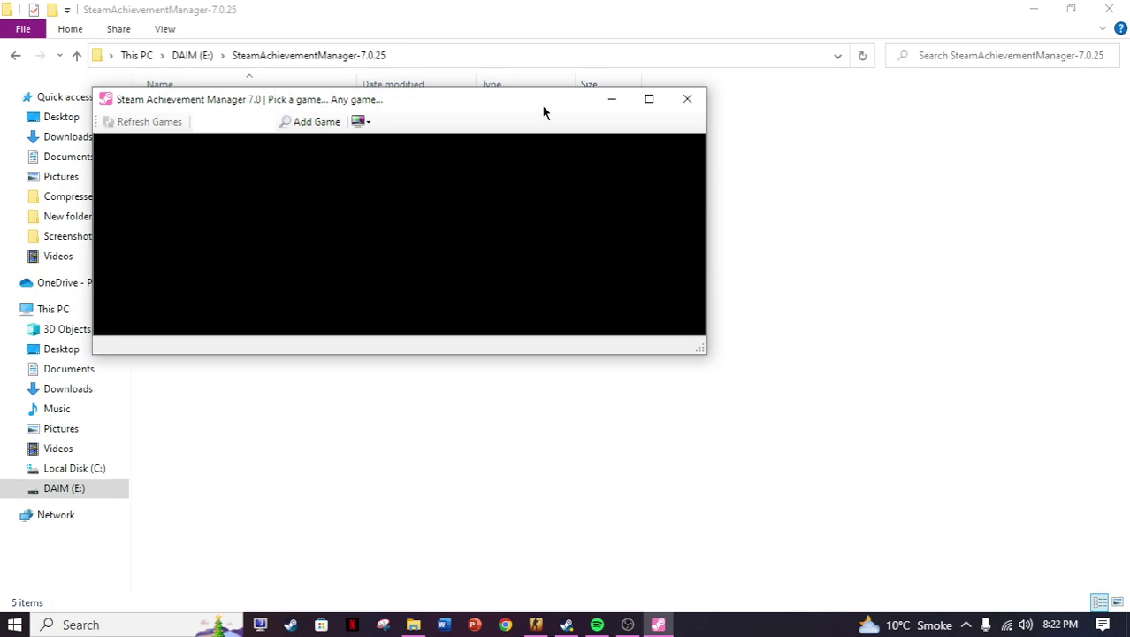
{"action": "left_click_drag", "start_coordinate": [538, 104], "coordinate": [647, 106]}
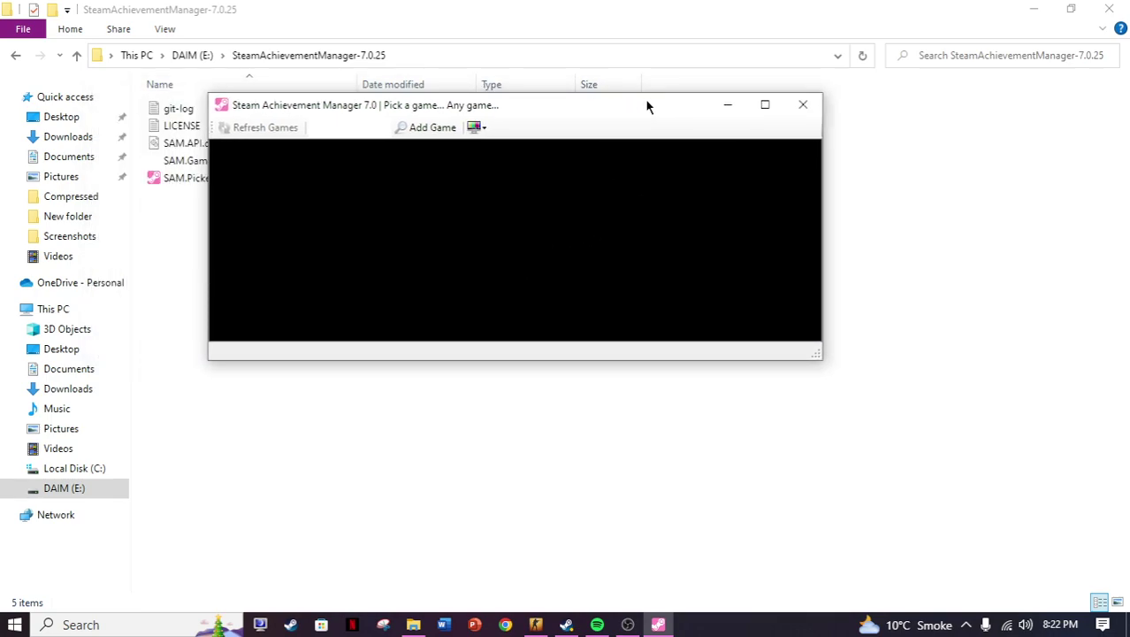
{"action": "left_click_drag", "start_coordinate": [660, 113], "coordinate": [784, 124]}
{"action": "left_click_drag", "start_coordinate": [938, 189], "coordinate": [949, 331]}
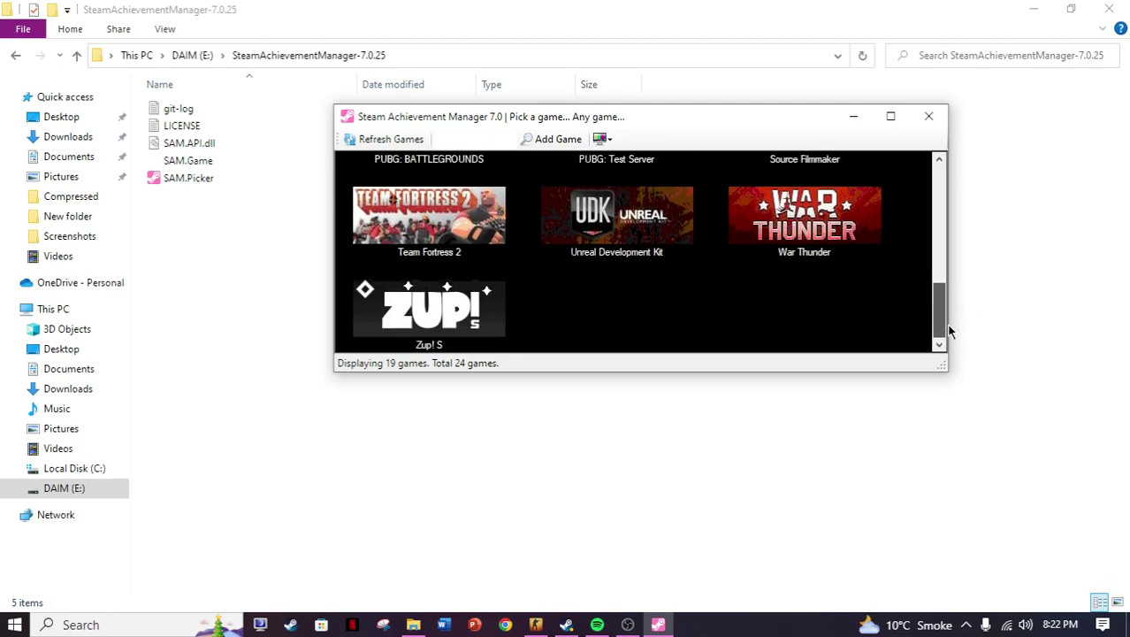
Load the 800 Zup! S achievements in Steam Achievement Manager and reposition the window.
{"action": "double_click", "coordinate": [444, 320]}
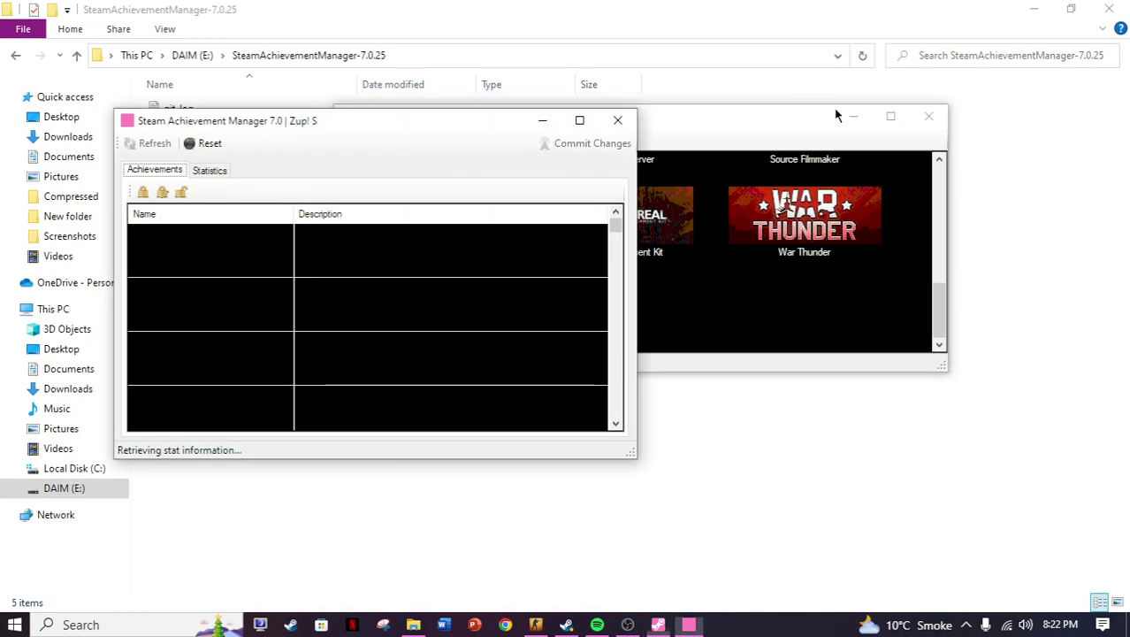
{"action": "left_click_drag", "start_coordinate": [404, 127], "coordinate": [564, 103]}
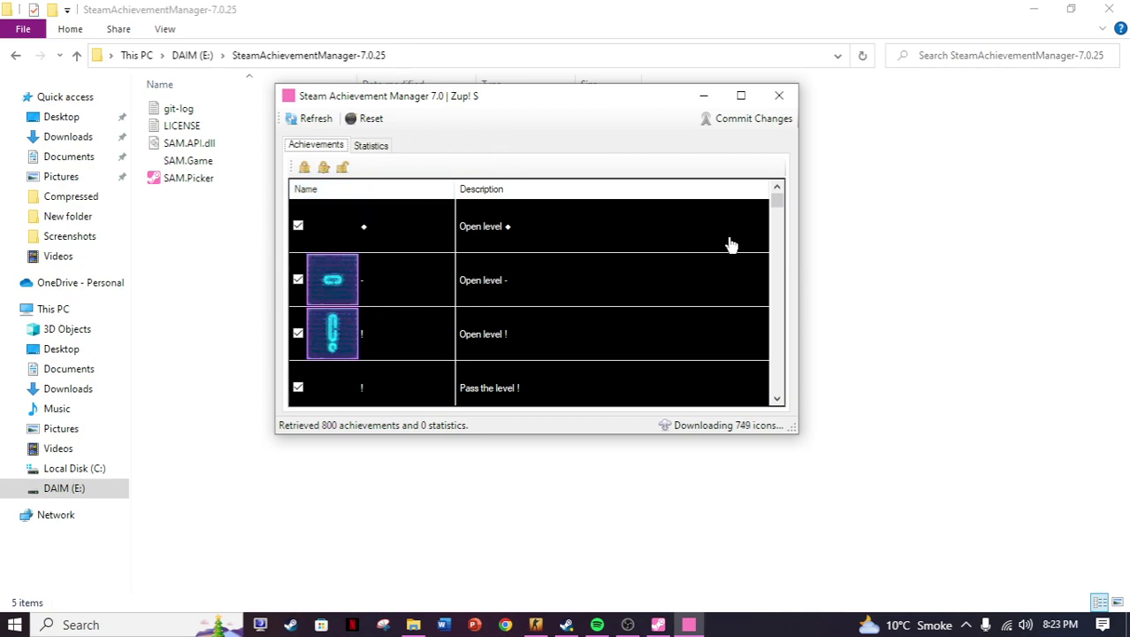
{"action": "mouse_move", "coordinate": [777, 200]}
{"action": "left_mouse_down"}
{"action": "mouse_move", "coordinate": [807, 356]}
{"action": "mouse_move", "coordinate": [807, 278]}
{"action": "mouse_move", "coordinate": [817, 377]}
{"action": "mouse_move", "coordinate": [790, 207]}
{"action": "left_mouse_up"}
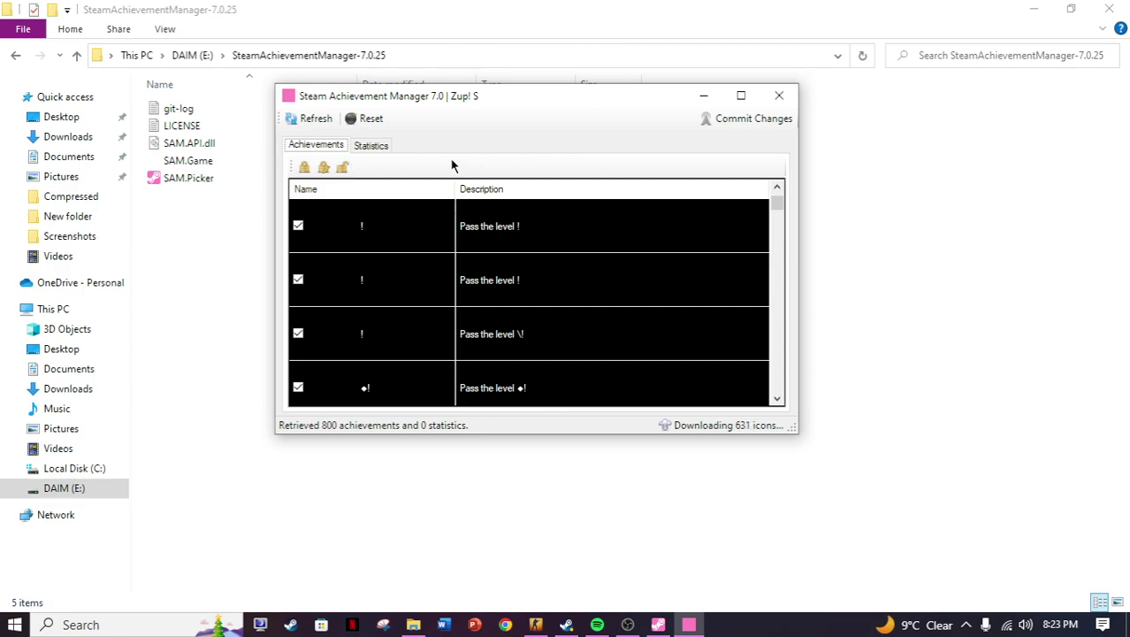
Commit the achievement changes, dismiss the confirmation, and close the Zup! S window.
{"action": "left_click", "coordinate": [727, 119]}
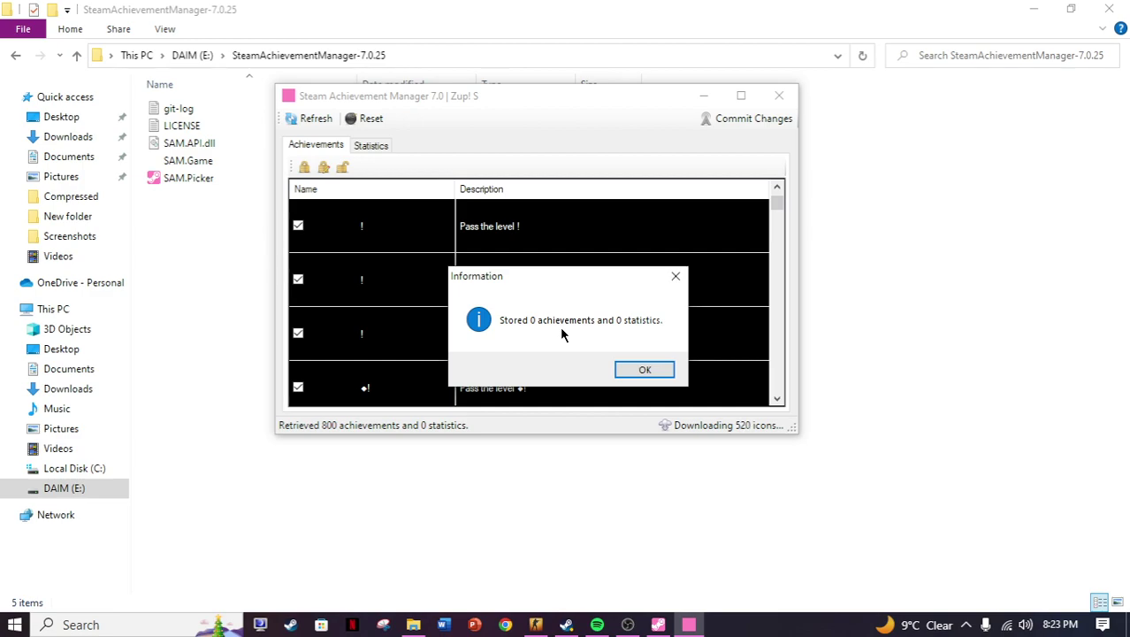
{"action": "left_click", "coordinate": [645, 369]}
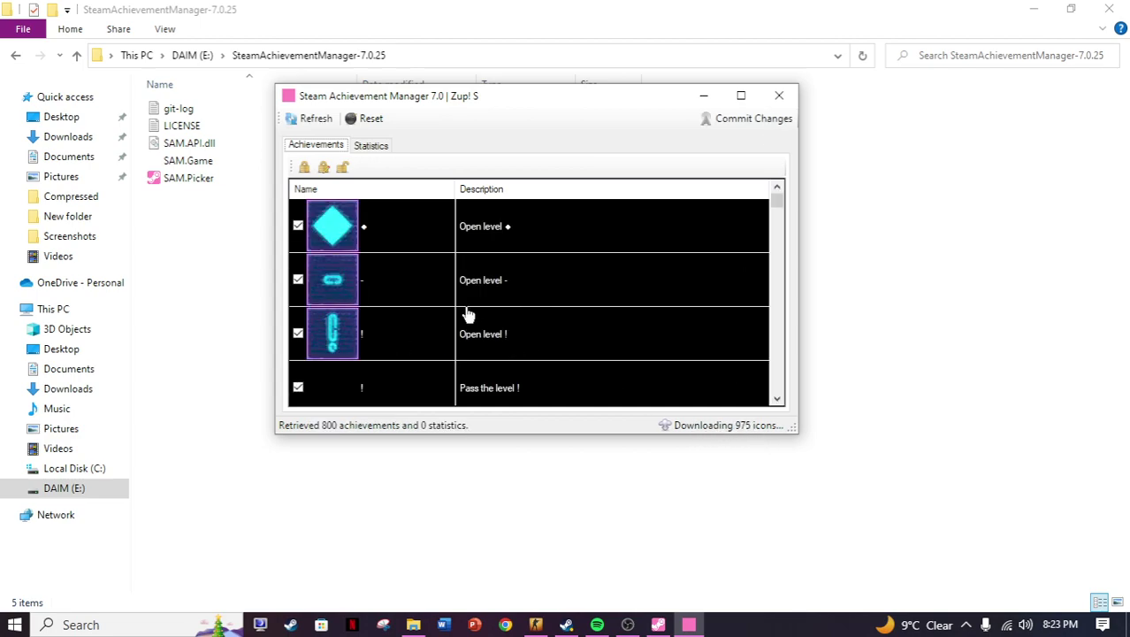
{"action": "left_click", "coordinate": [779, 96]}
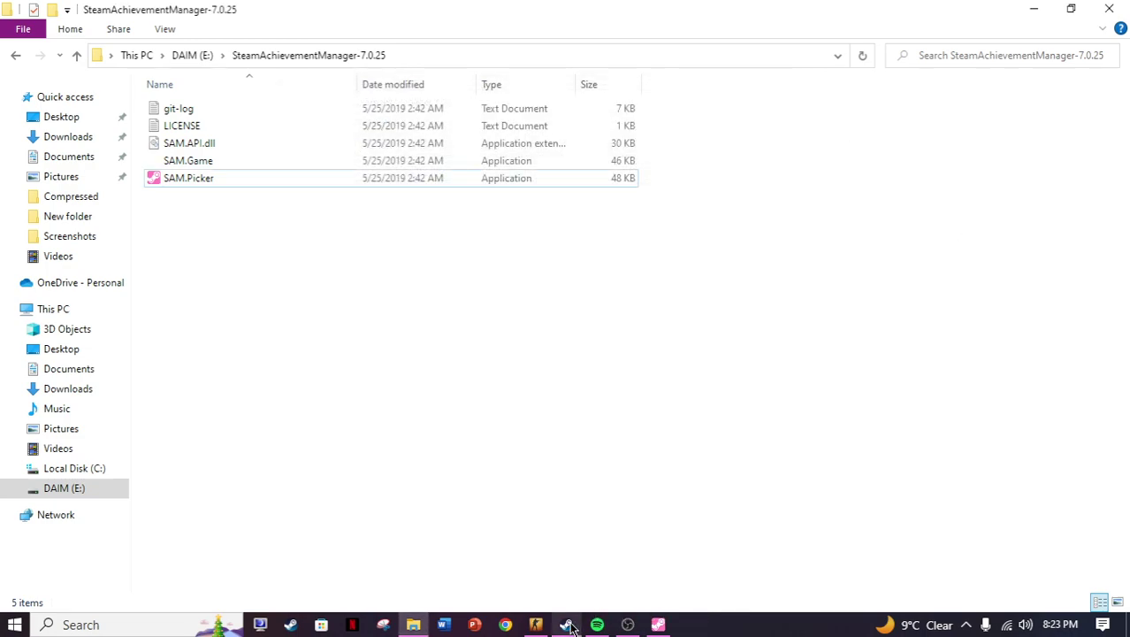
Return to Steam's Edit Profile and keep Achievement Showcase as the Featured Showcase type.
{"action": "left_click", "coordinate": [569, 625]}
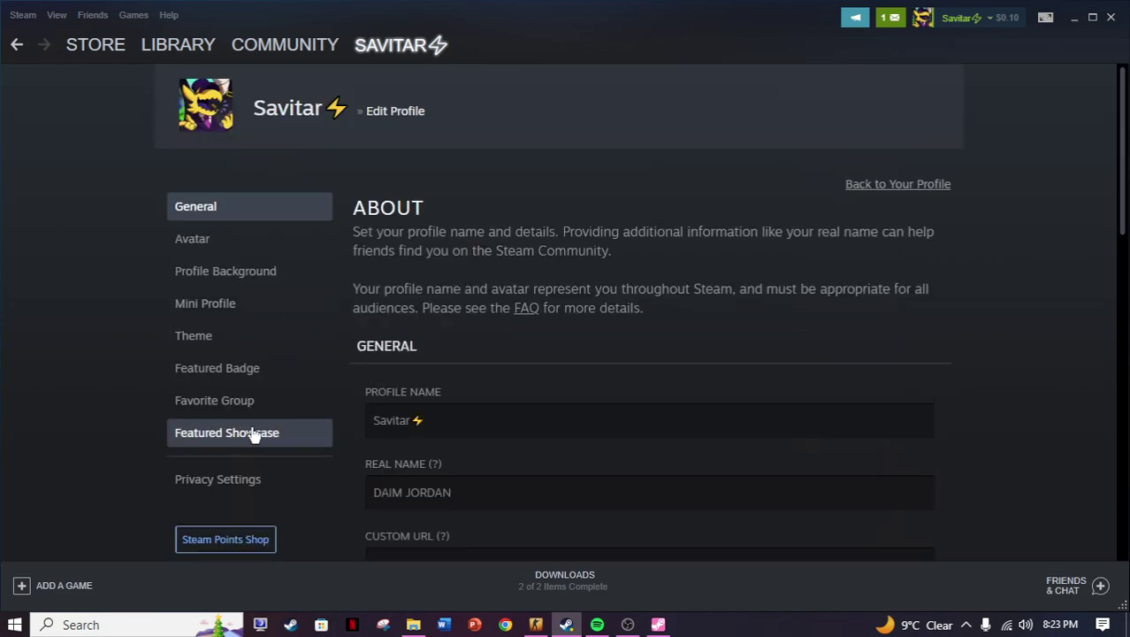
{"action": "left_click", "coordinate": [243, 434]}
{"action": "scroll", "coordinate": [359, 247], "scroll_direction": "down", "scroll_amount": 2}
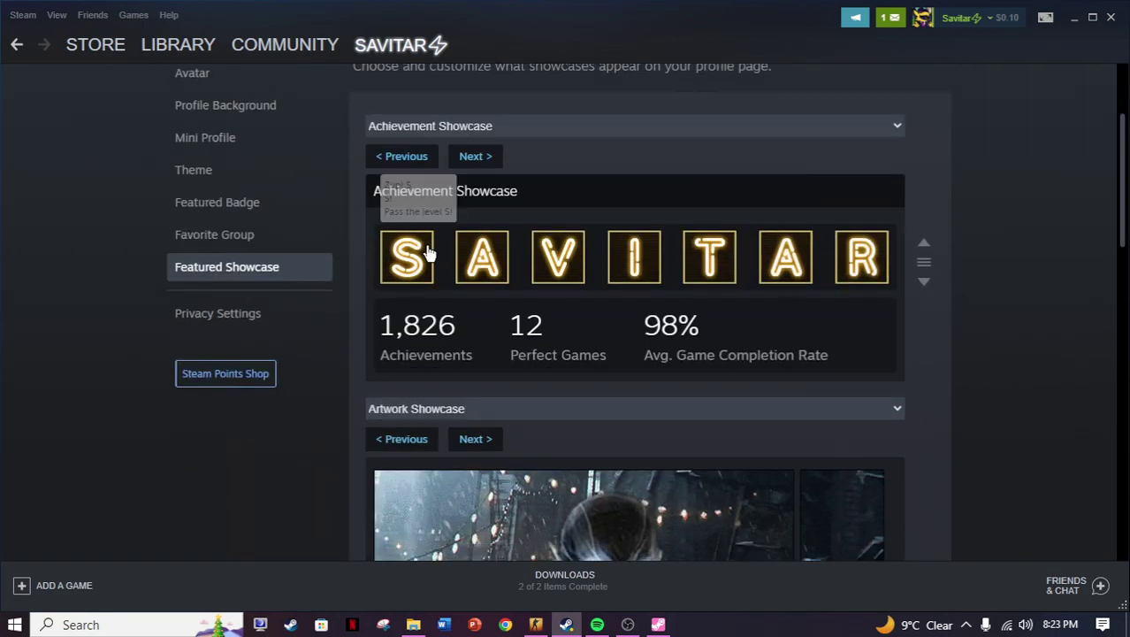
{"action": "left_click", "coordinate": [554, 130]}
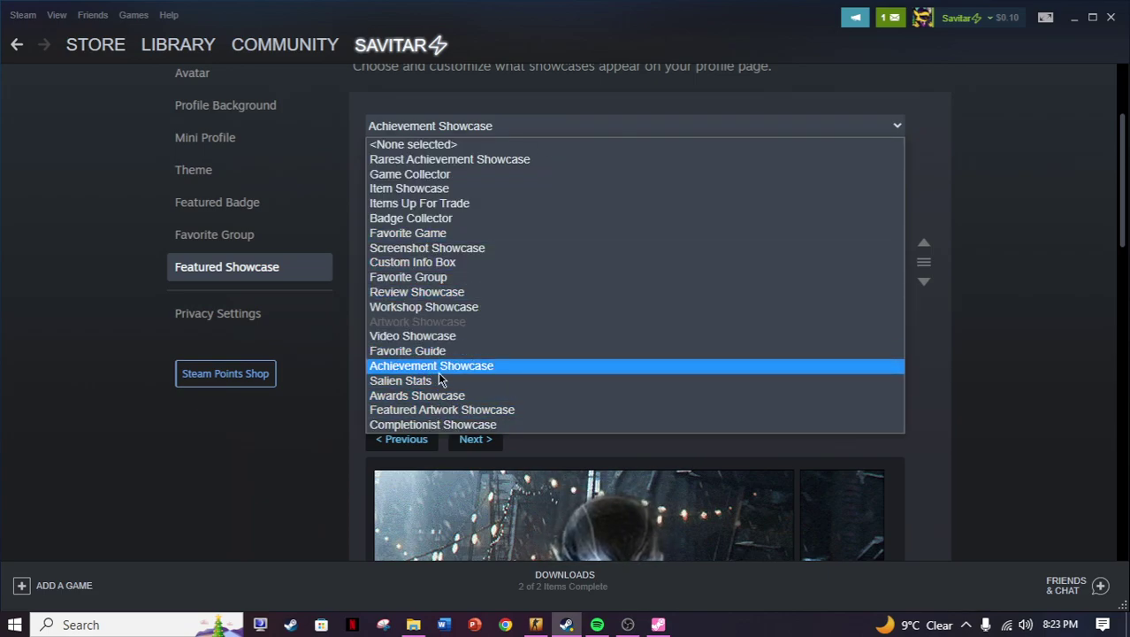
{"action": "left_click", "coordinate": [446, 366]}
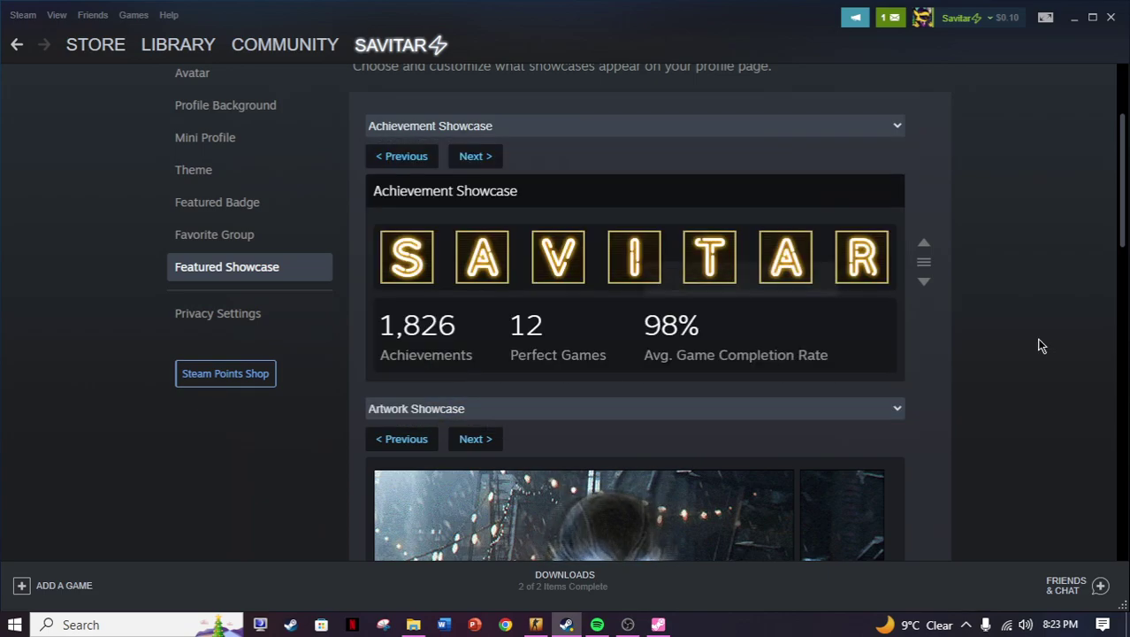
Choose Zup! S as the game in the S slot's achievement picker.
{"action": "left_click", "coordinate": [408, 259]}
{"action": "left_click", "coordinate": [402, 191]}
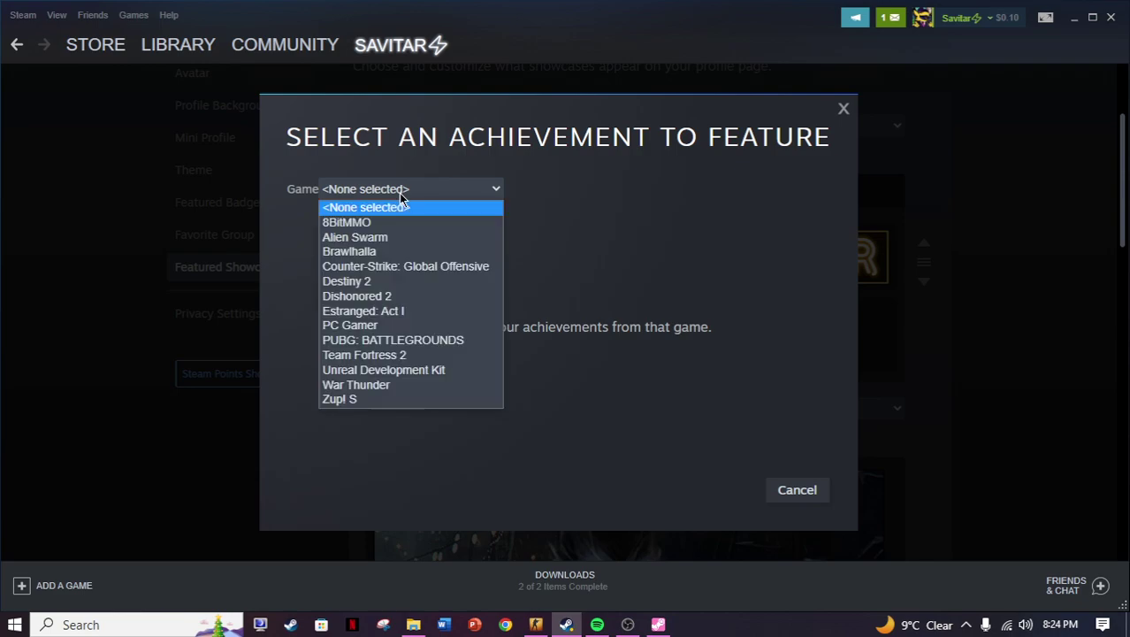
{"action": "left_click", "coordinate": [354, 400]}
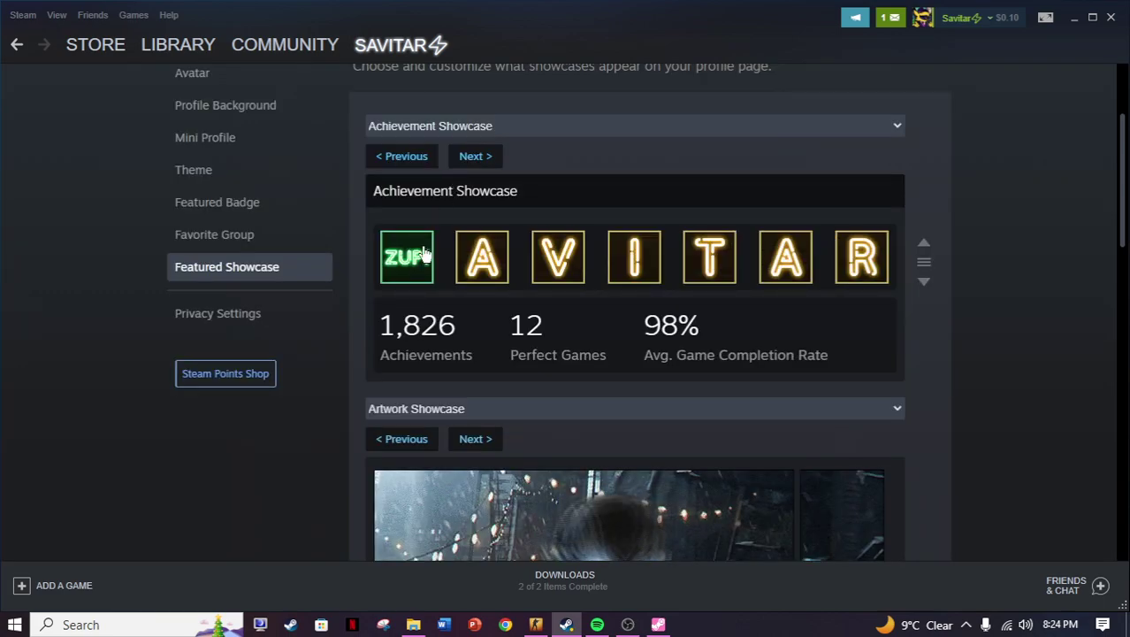
{"action": "left_click", "coordinate": [422, 257]}
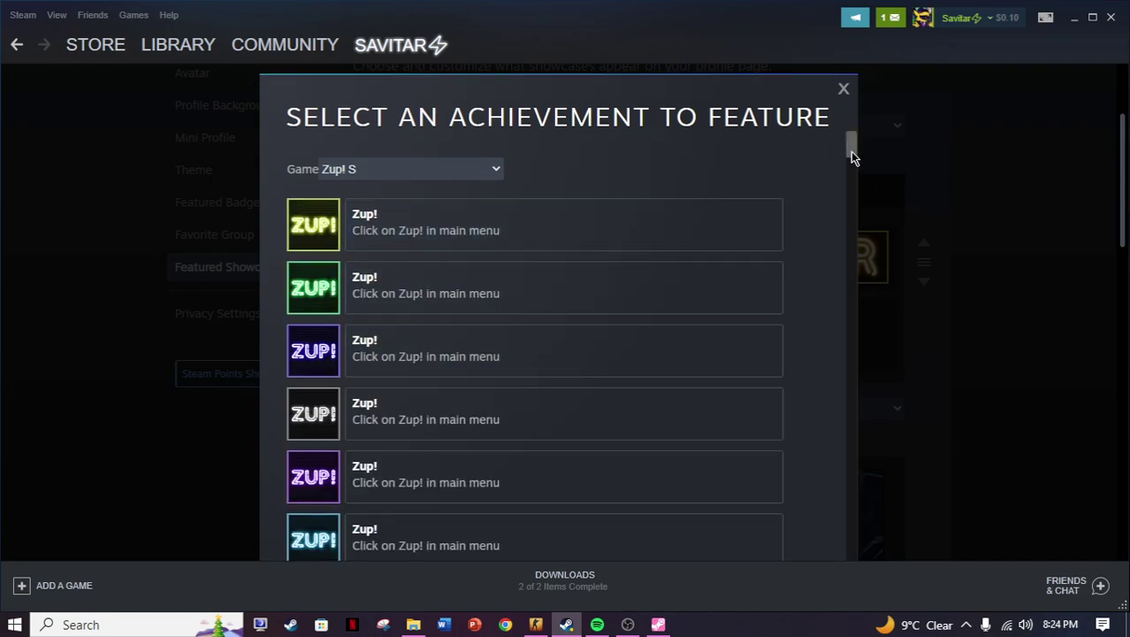
Scroll the Zup! S achievement list down to the red S! letter achievements.
{"action": "mouse_move", "coordinate": [852, 157]}
{"action": "left_mouse_down"}
{"action": "mouse_move", "coordinate": [853, 187]}
{"action": "mouse_move", "coordinate": [852, 170]}
{"action": "left_mouse_up"}
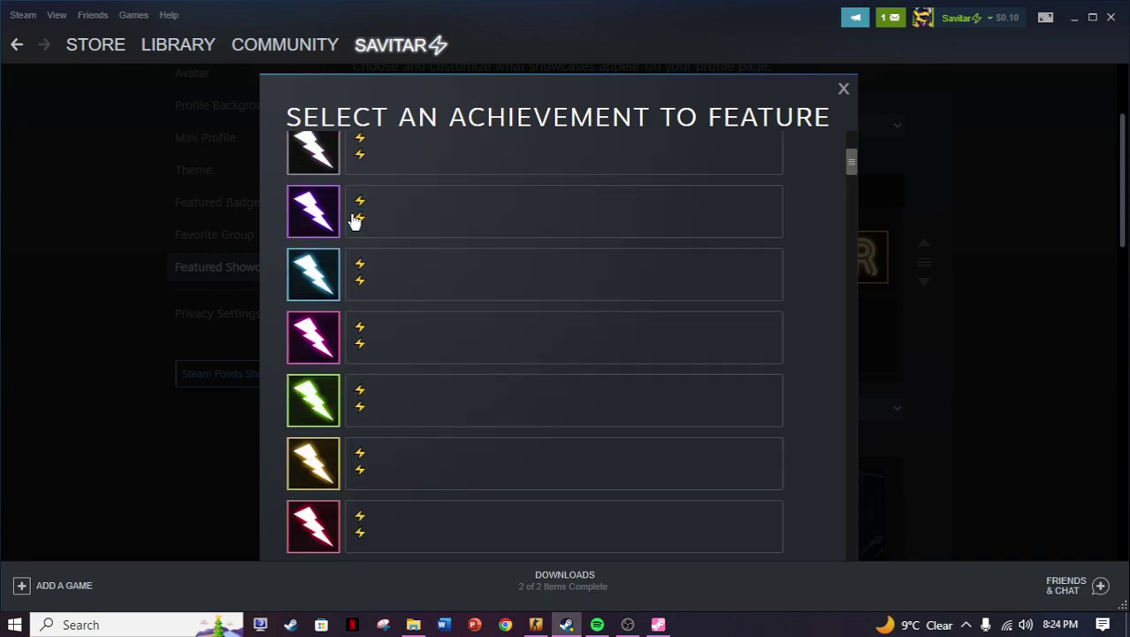
{"action": "scroll", "coordinate": [421, 316], "scroll_direction": "up", "scroll_amount": 3}
{"action": "scroll", "coordinate": [421, 316], "scroll_direction": "down", "scroll_amount": 3}
{"action": "left_click_drag", "start_coordinate": [852, 168], "coordinate": [862, 230]}
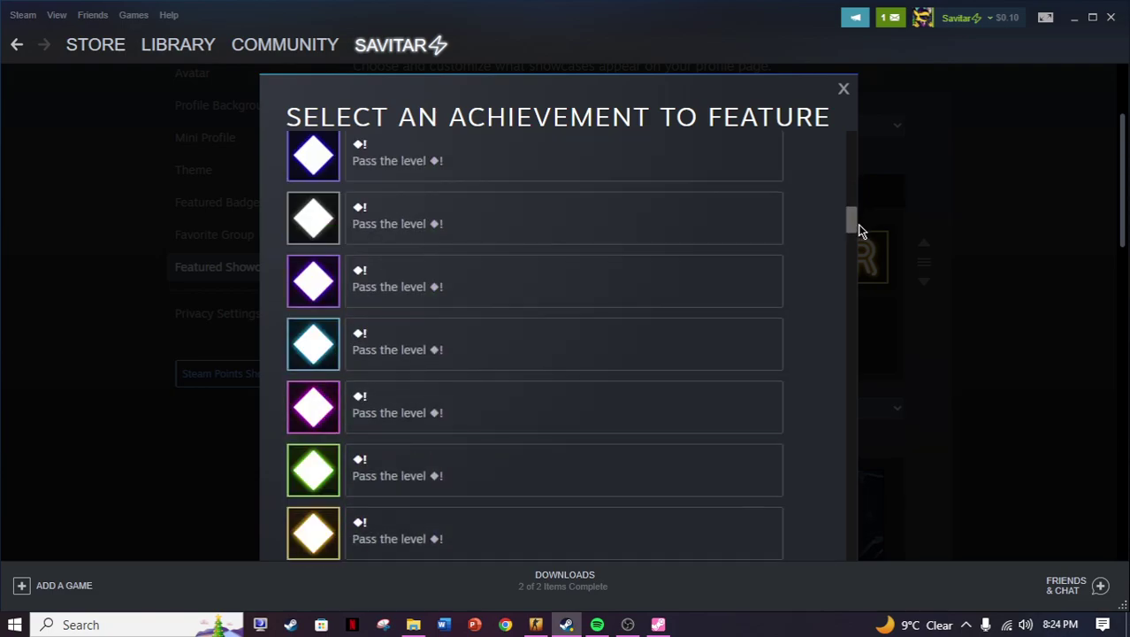
{"action": "left_click_drag", "start_coordinate": [858, 224], "coordinate": [864, 426]}
{"action": "scroll", "coordinate": [672, 253], "scroll_direction": "up", "scroll_amount": 3}
{"action": "scroll", "coordinate": [389, 371], "scroll_direction": "down", "scroll_amount": 1}
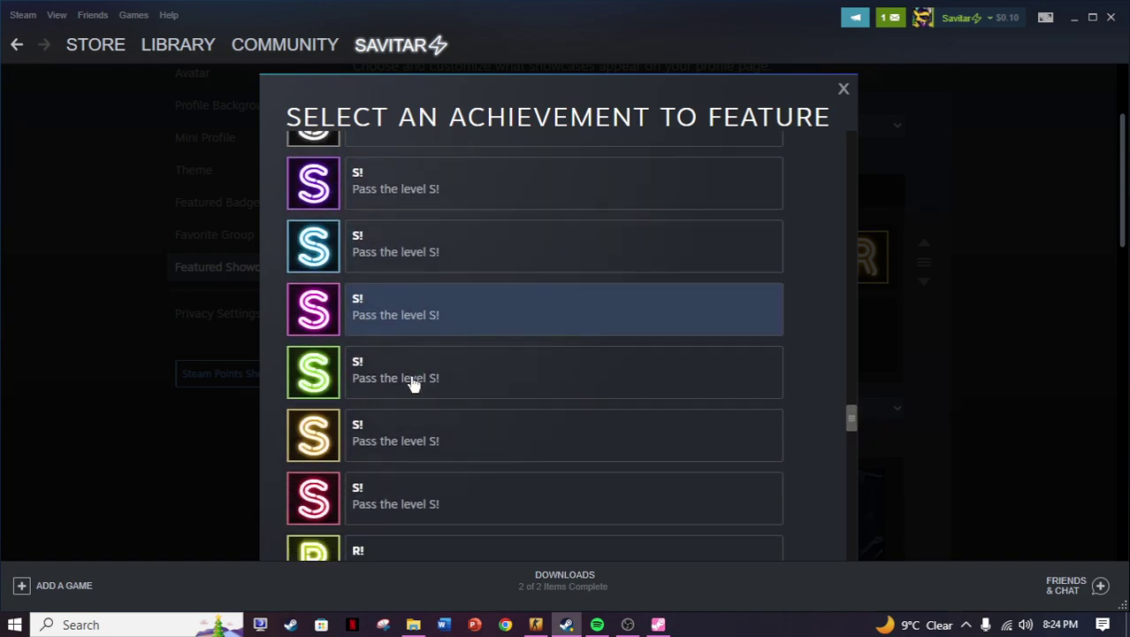
Feature the red S achievement in the first slot and the red R in the last slot.
{"action": "left_click", "coordinate": [696, 395]}
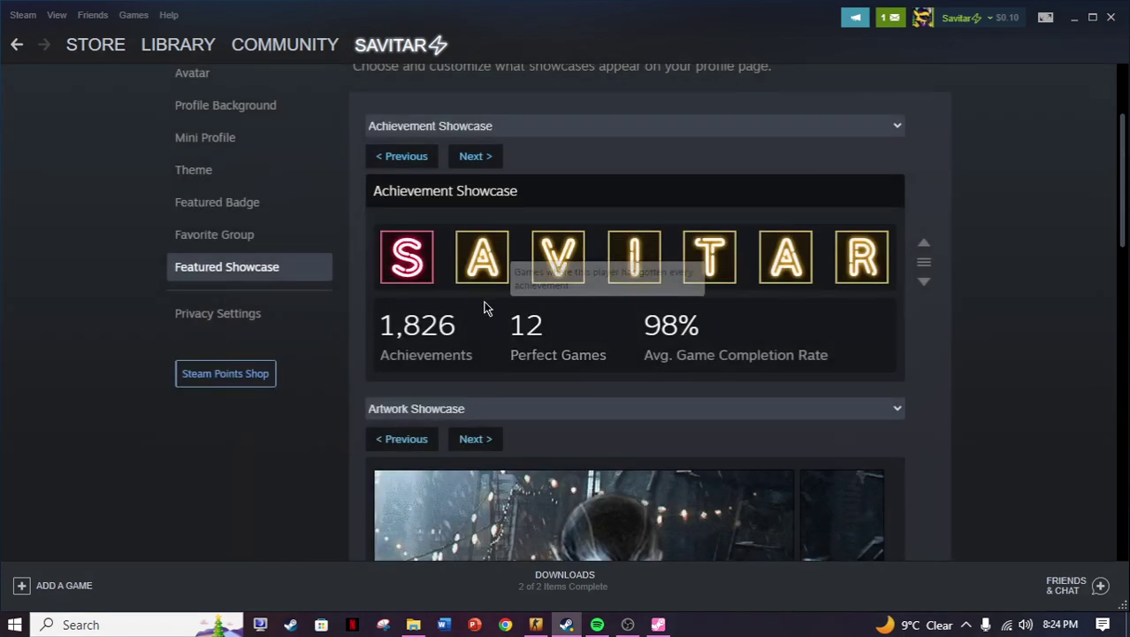
{"action": "left_click", "coordinate": [863, 257]}
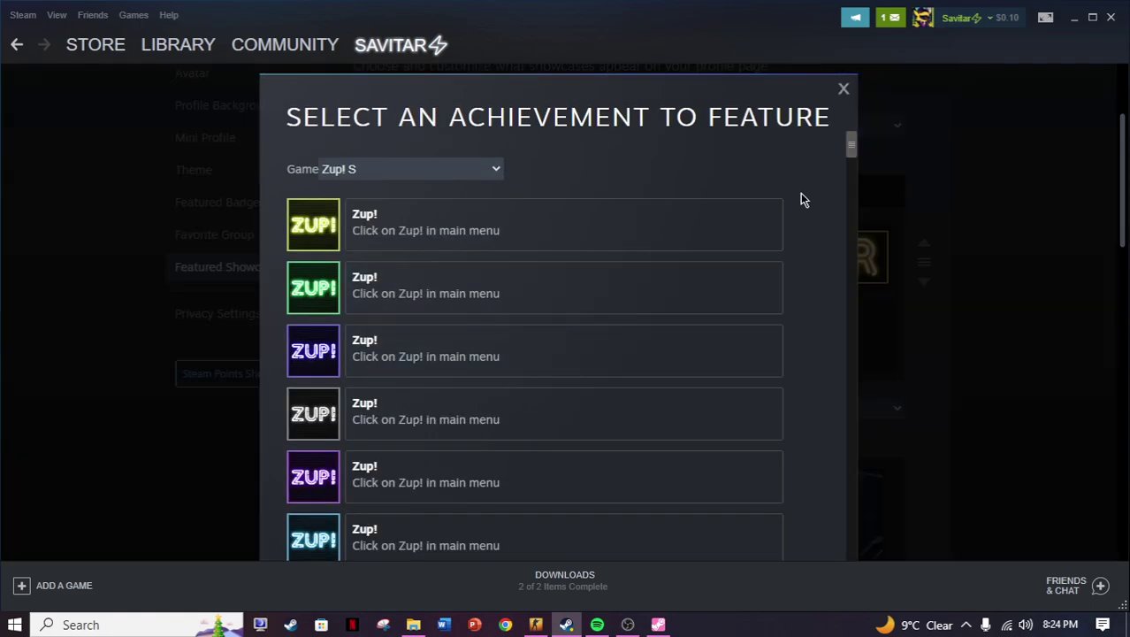
{"action": "left_click_drag", "start_coordinate": [847, 148], "coordinate": [789, 398]}
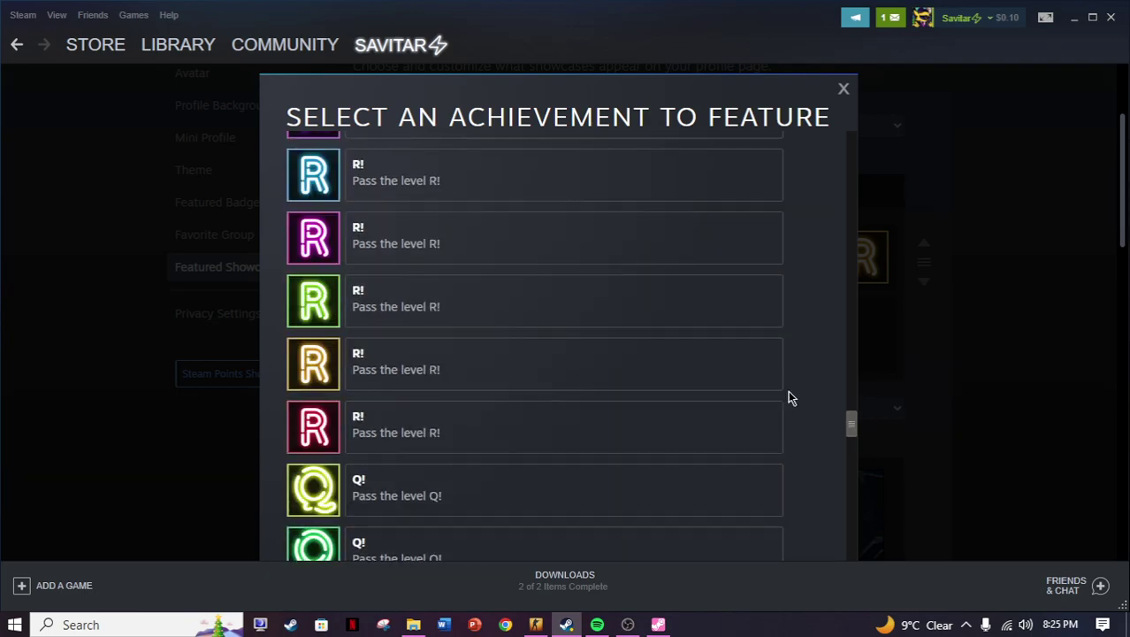
{"action": "left_click", "coordinate": [880, 345]}
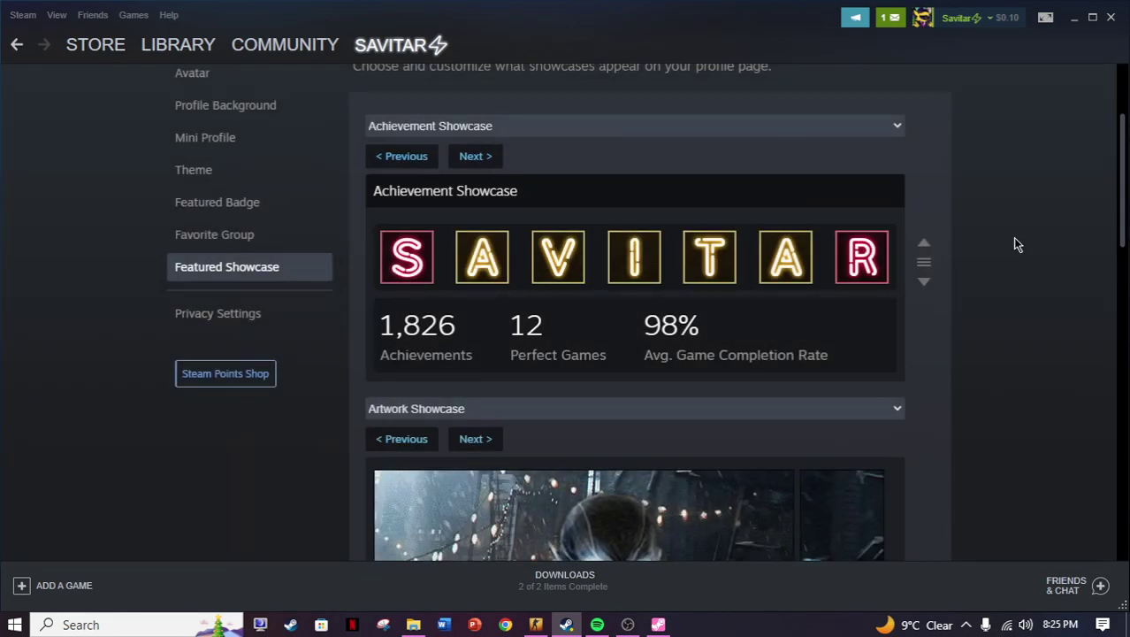
Feature the red I! achievement from Zup! S in the I slot.
{"action": "left_click", "coordinate": [634, 256]}
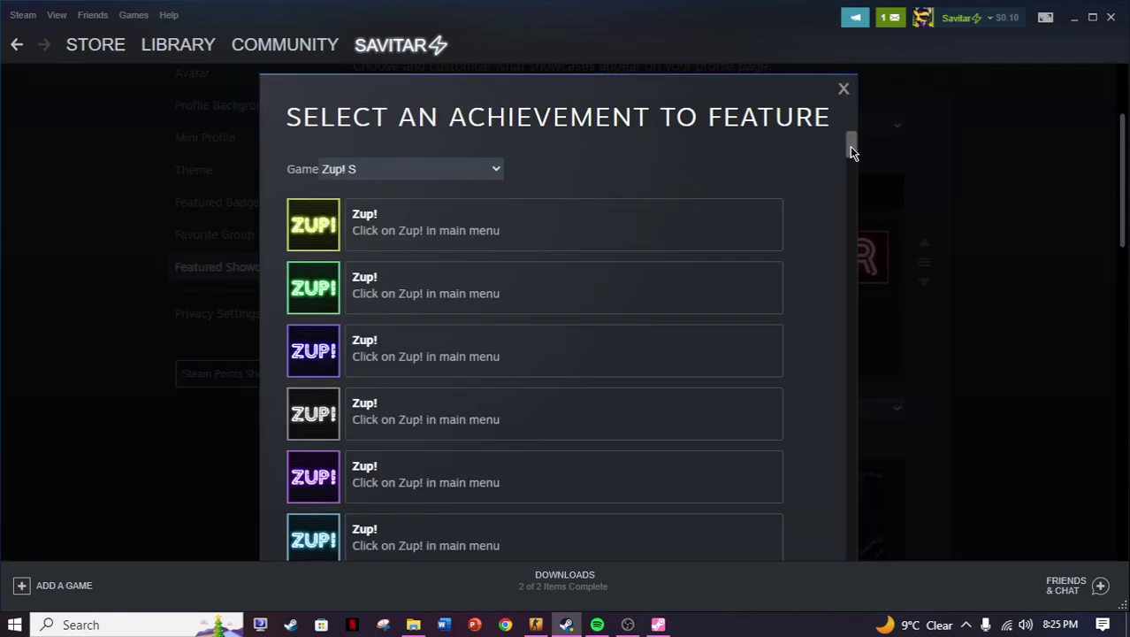
{"action": "left_click_drag", "start_coordinate": [851, 152], "coordinate": [873, 471]}
{"action": "scroll", "coordinate": [482, 361], "scroll_direction": "up", "scroll_amount": 2}
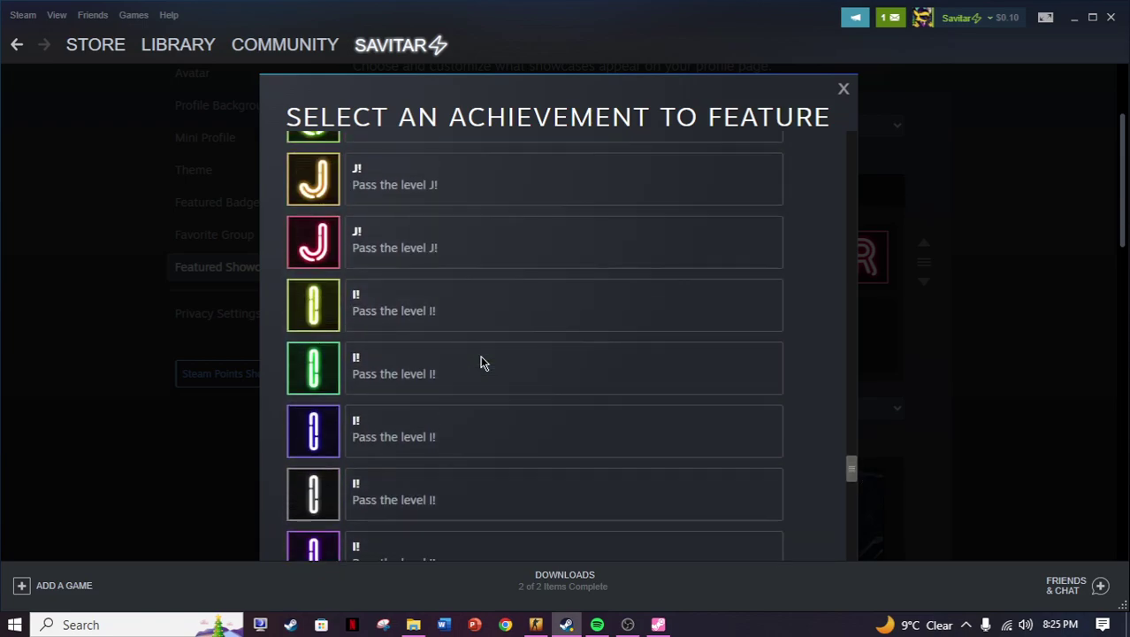
{"action": "scroll", "coordinate": [480, 361], "scroll_direction": "down", "scroll_amount": 6}
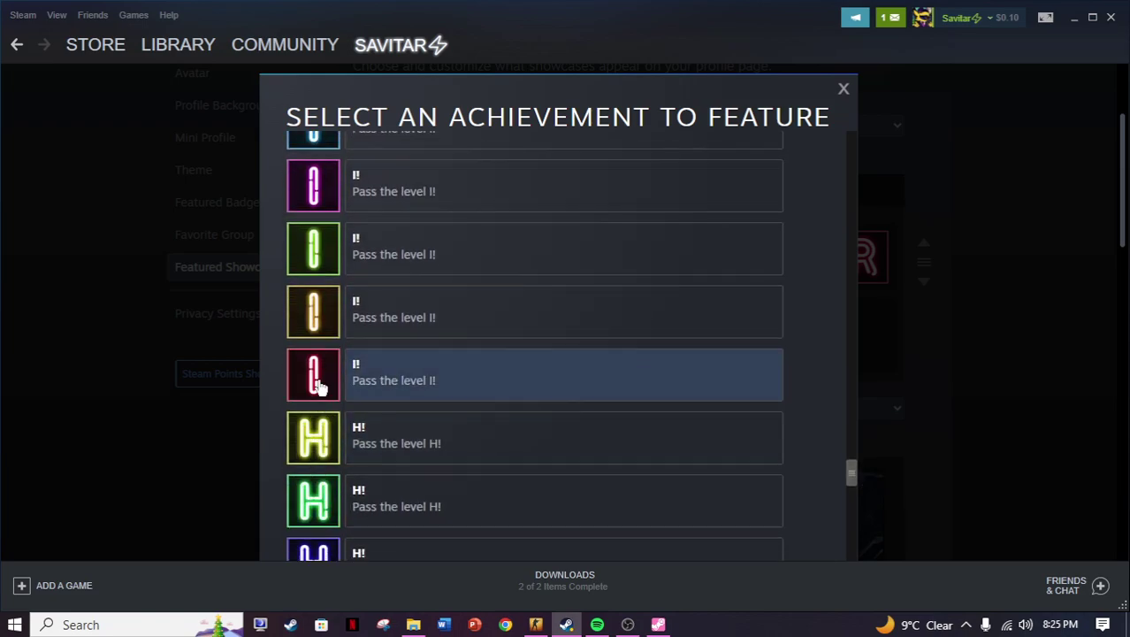
{"action": "left_click", "coordinate": [315, 376]}
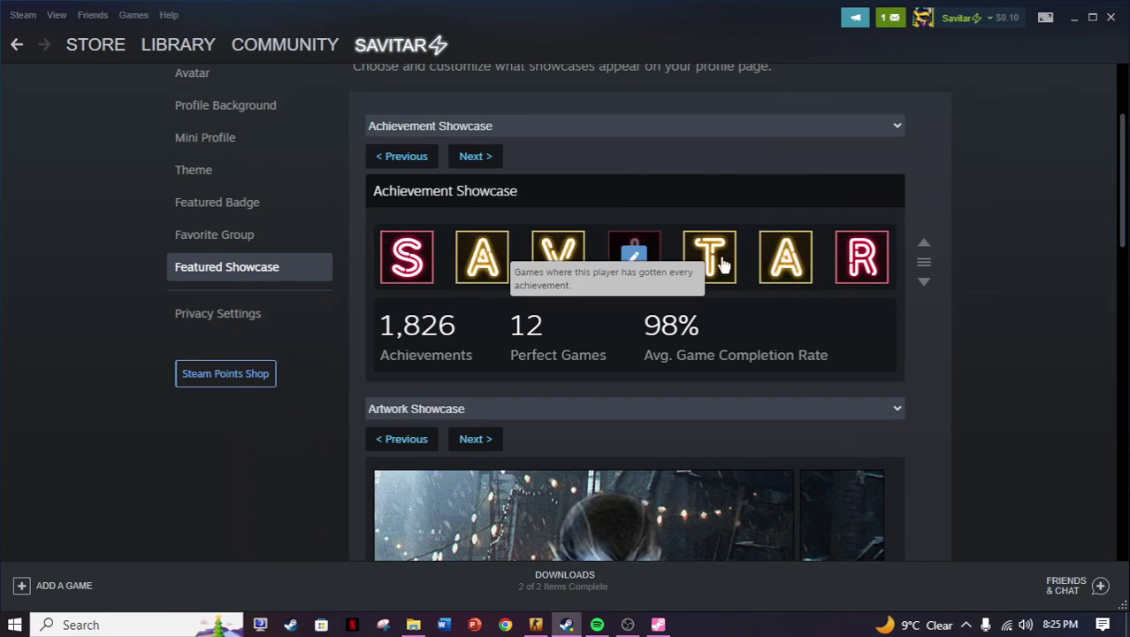
Scroll to the bottom of Edit Profile and save the showcase changes.
{"action": "scroll", "coordinate": [954, 298], "scroll_direction": "down", "scroll_amount": 4}
{"action": "scroll", "coordinate": [956, 311], "scroll_direction": "down", "scroll_amount": 10}
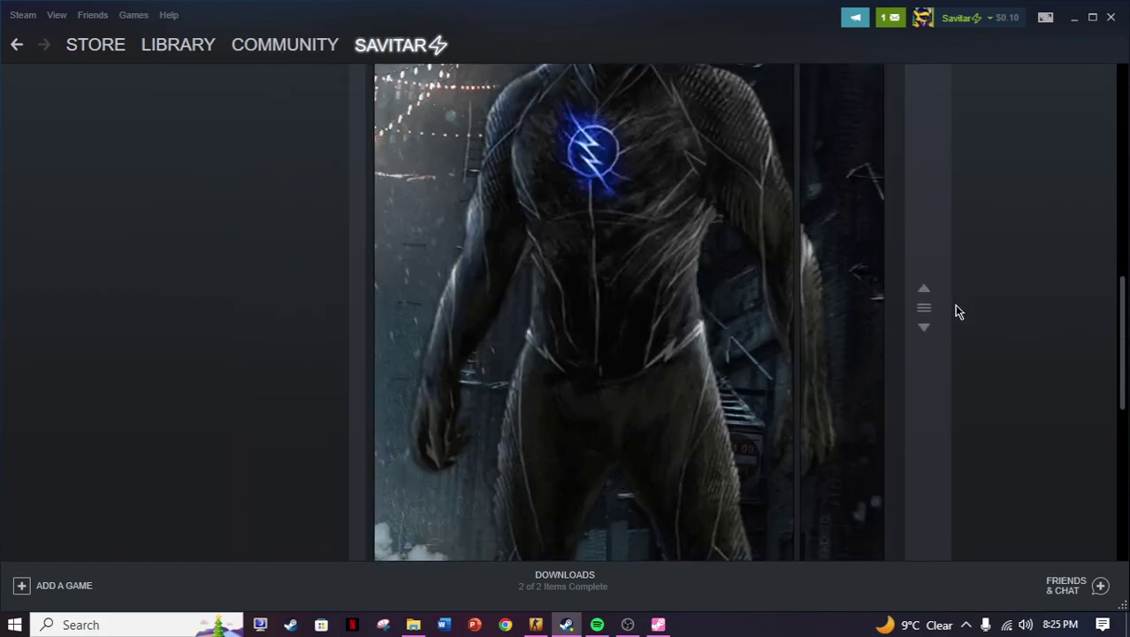
{"action": "scroll", "coordinate": [906, 378], "scroll_direction": "up", "scroll_amount": 3}
{"action": "scroll", "coordinate": [905, 390], "scroll_direction": "down", "scroll_amount": 3}
{"action": "left_click", "coordinate": [930, 336]}
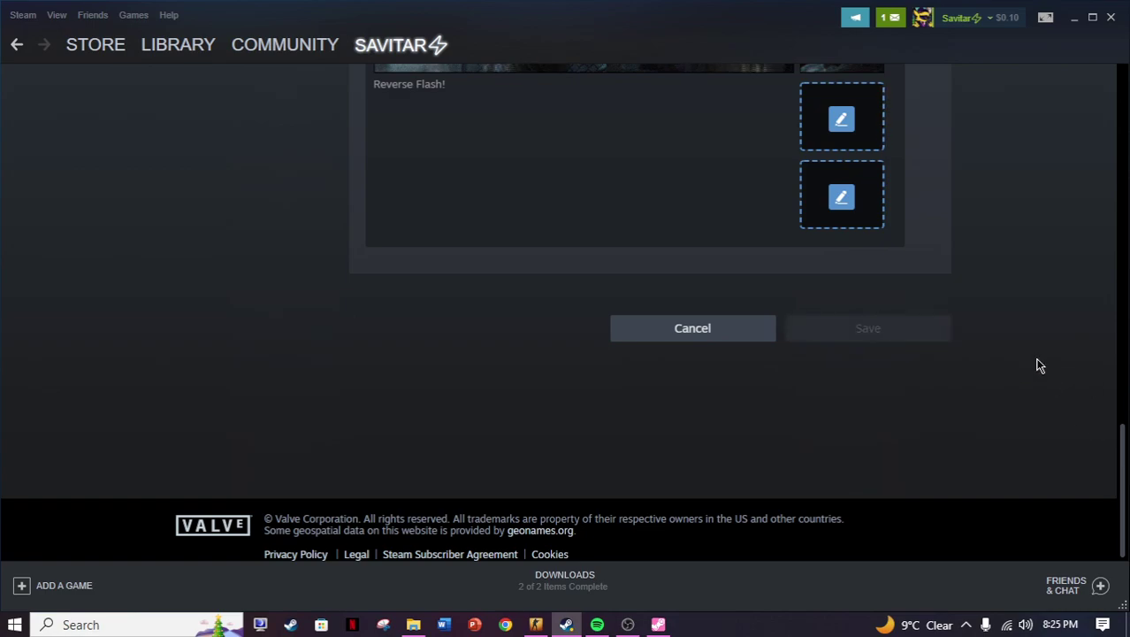
View the profile page showing SAVITAR with pink neon S, I and R among gold letters.
{"action": "left_click", "coordinate": [959, 21]}
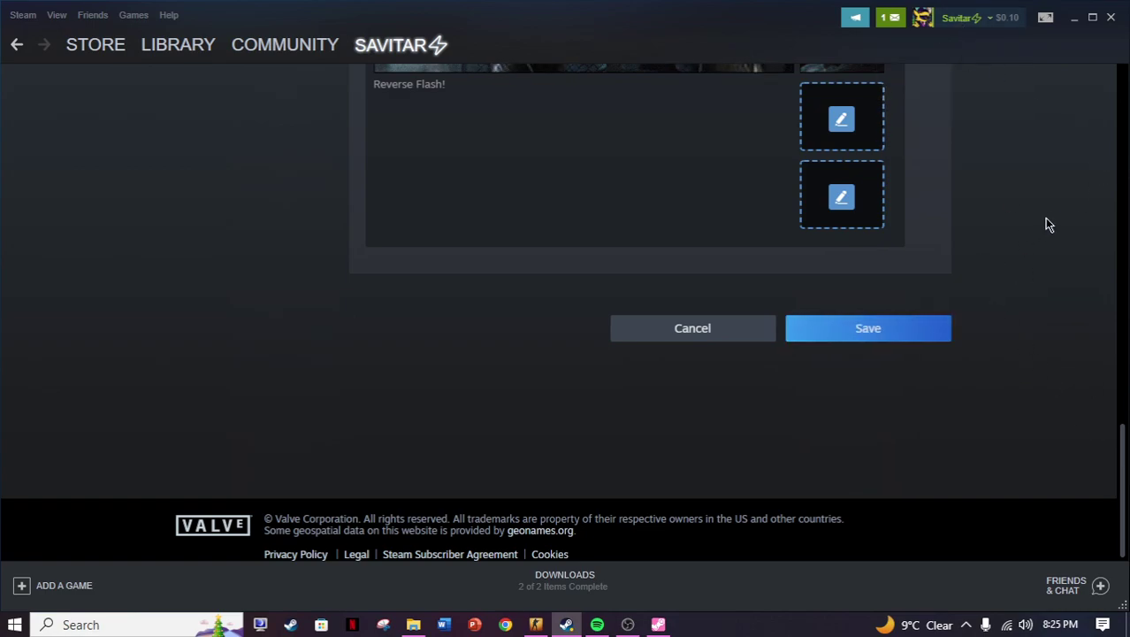
{"action": "scroll", "coordinate": [501, 265], "scroll_direction": "down", "scroll_amount": 2}
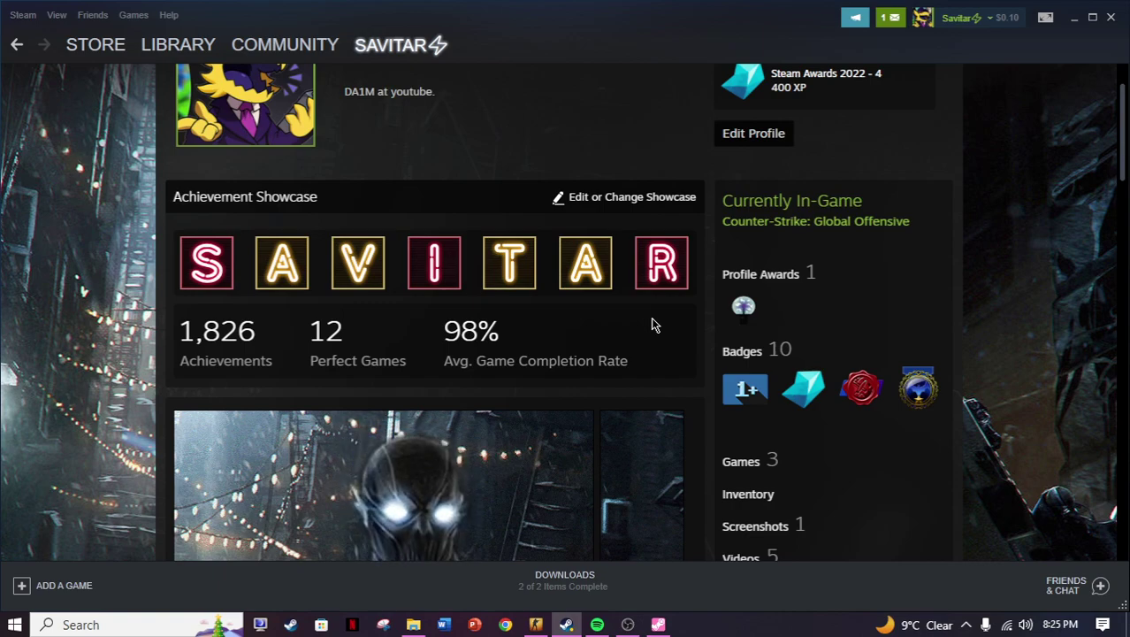
{"action": "scroll", "coordinate": [651, 326], "scroll_direction": "up", "scroll_amount": 2}
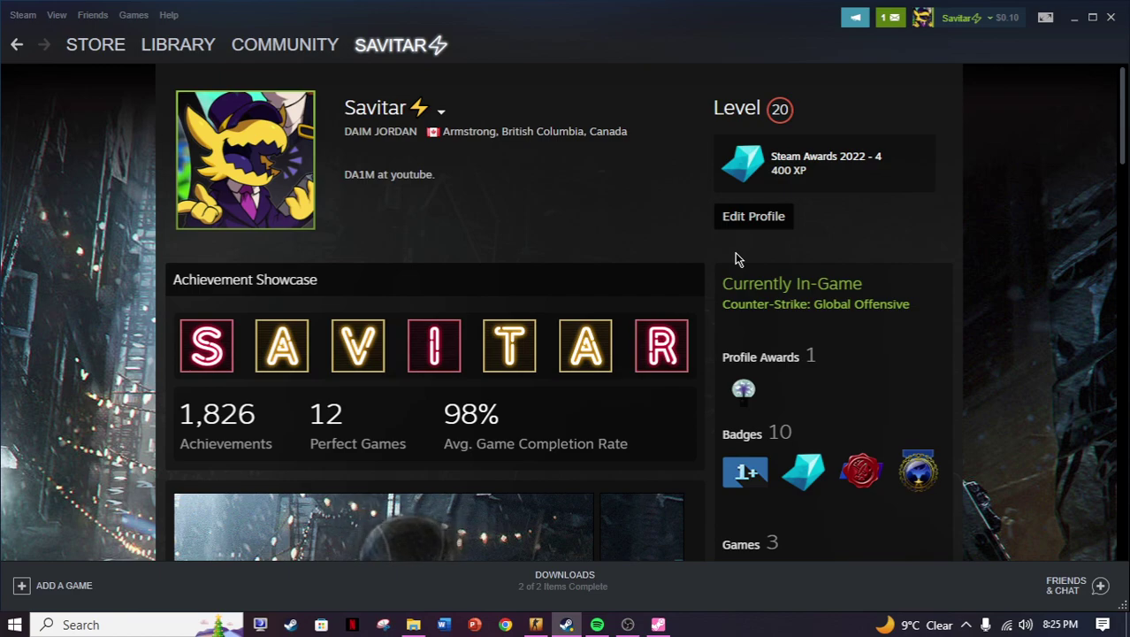
{"action": "scroll", "coordinate": [735, 252], "scroll_direction": "down", "scroll_amount": 2}
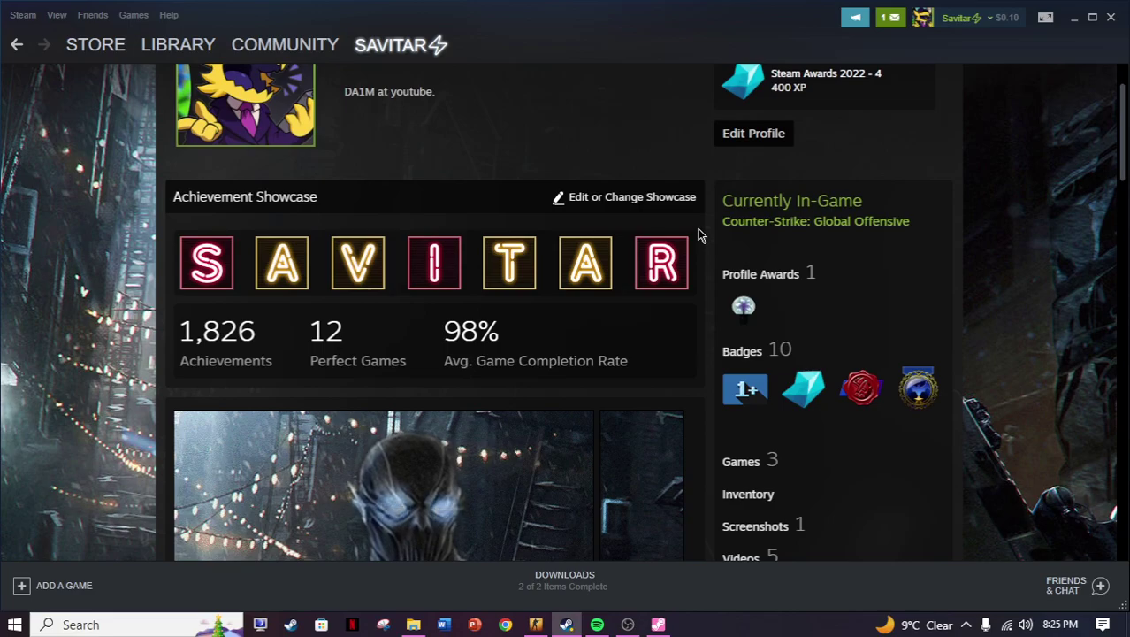